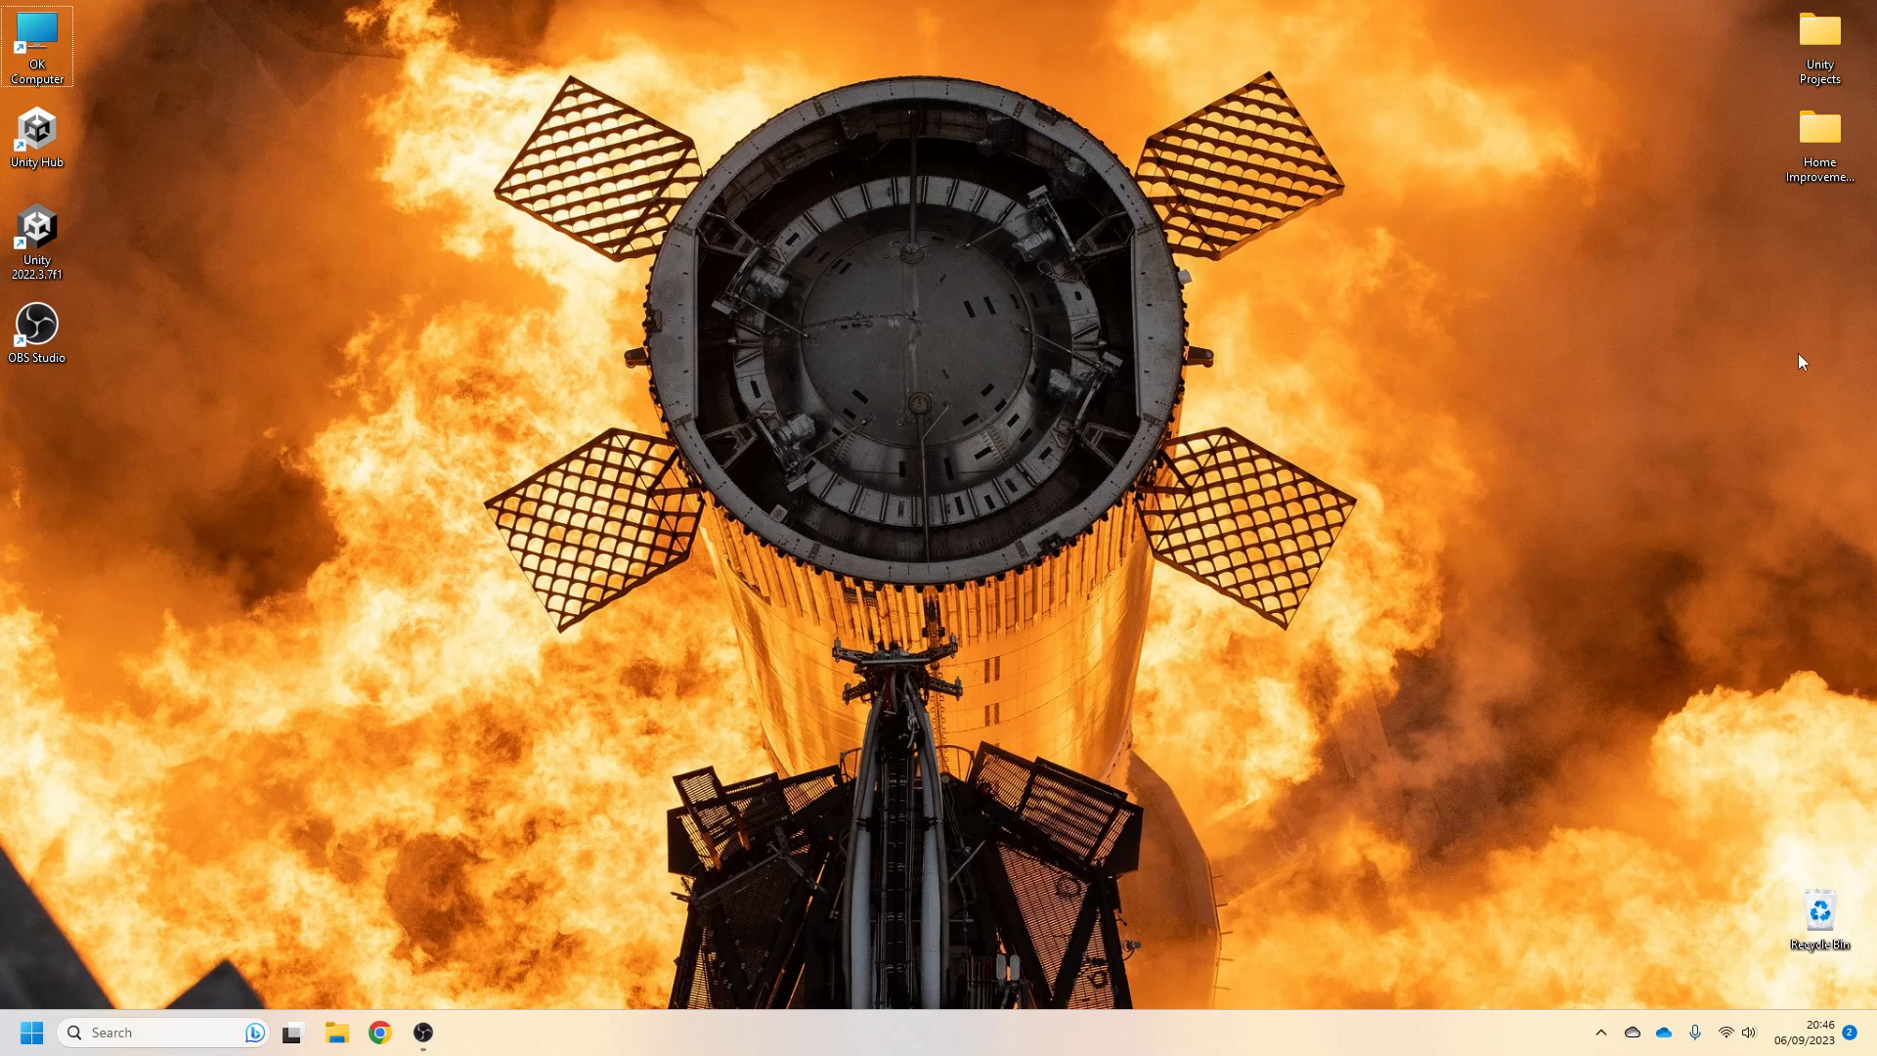
Launch Unity Hub, review the installed editor versions, and return to the projects list
left_click(58, 148)
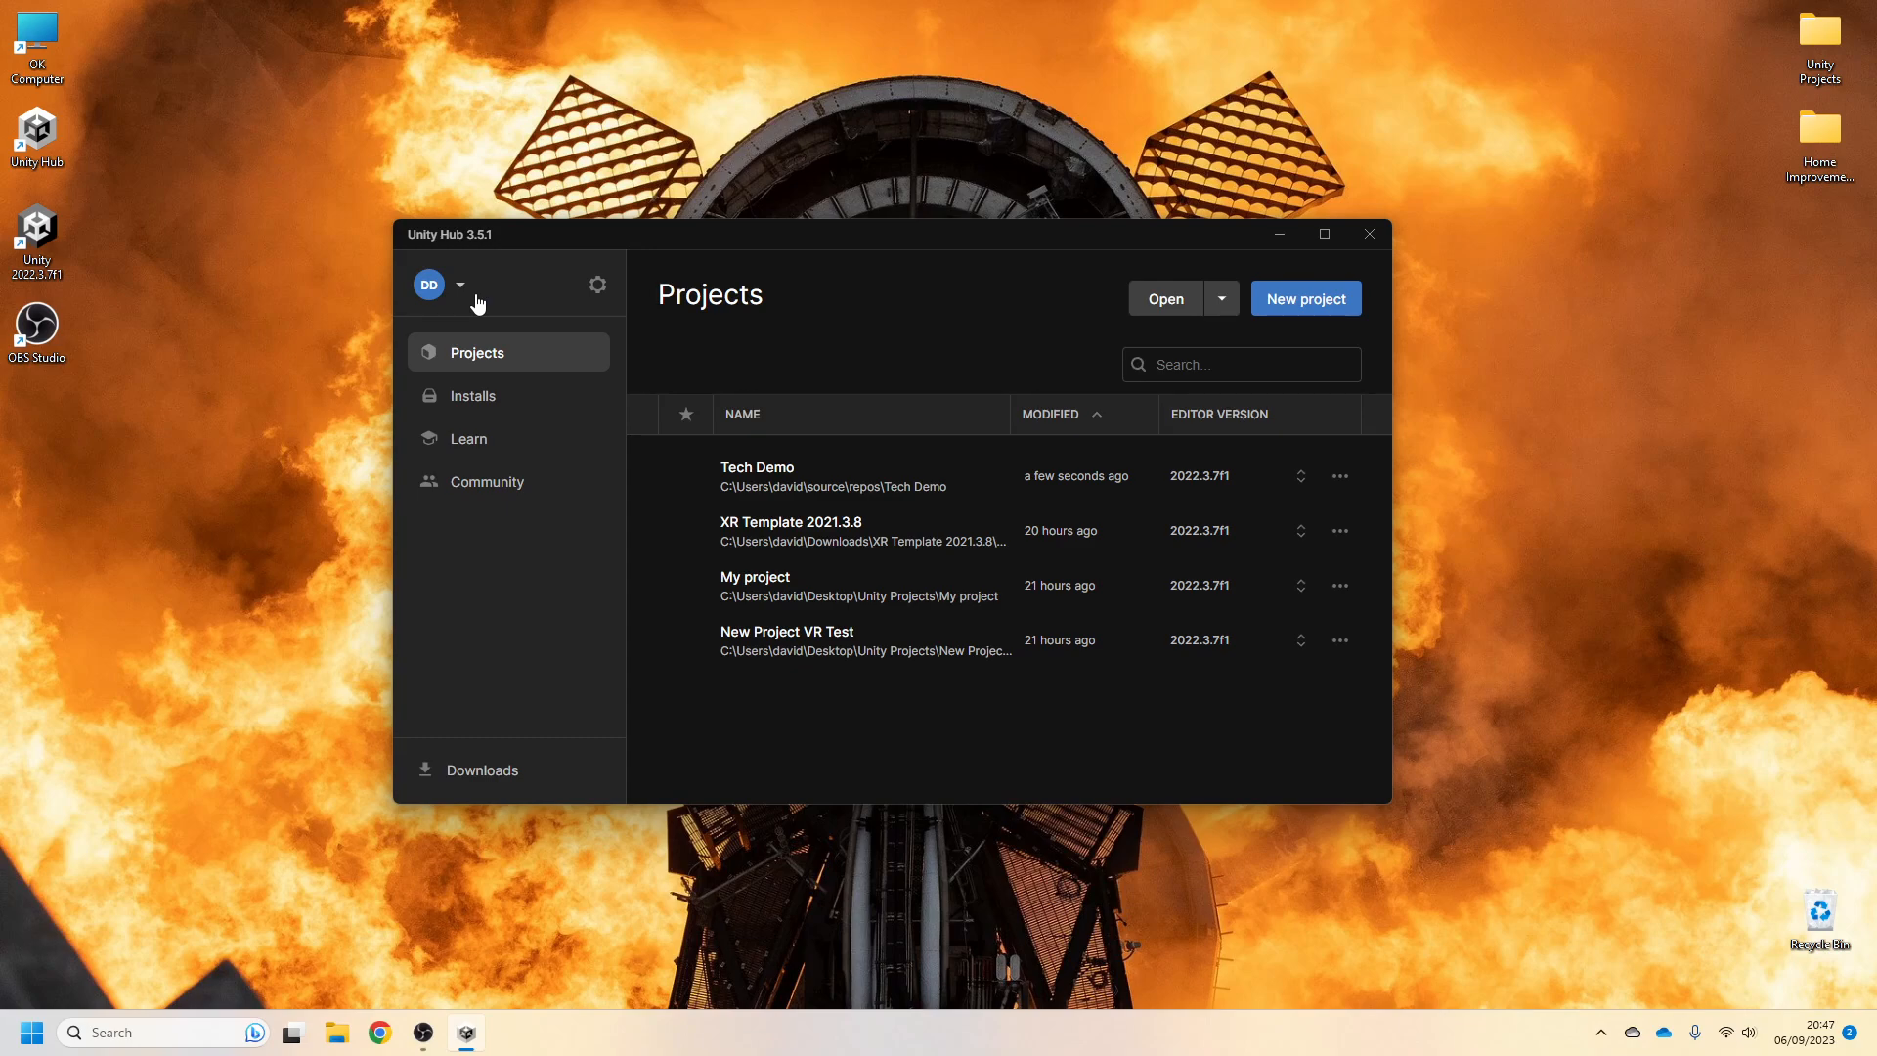
left_click(508, 406)
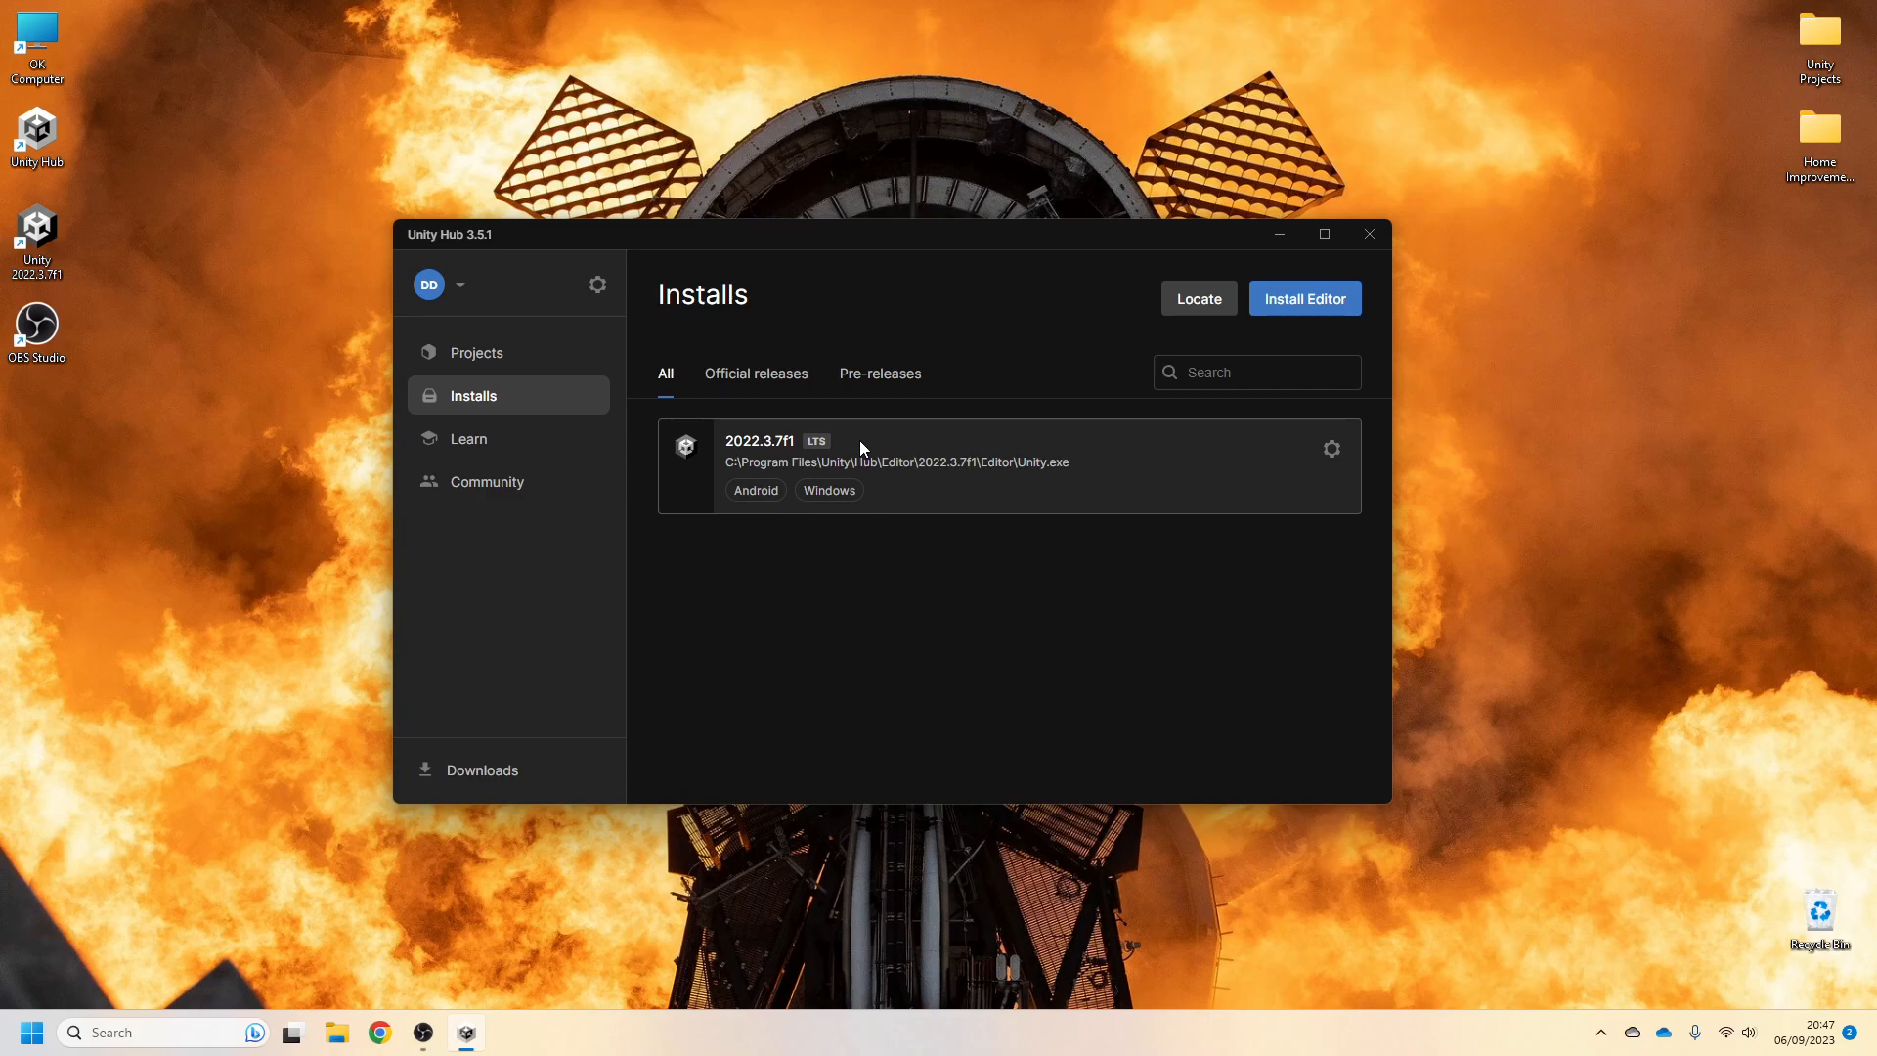
left_click(536, 363)
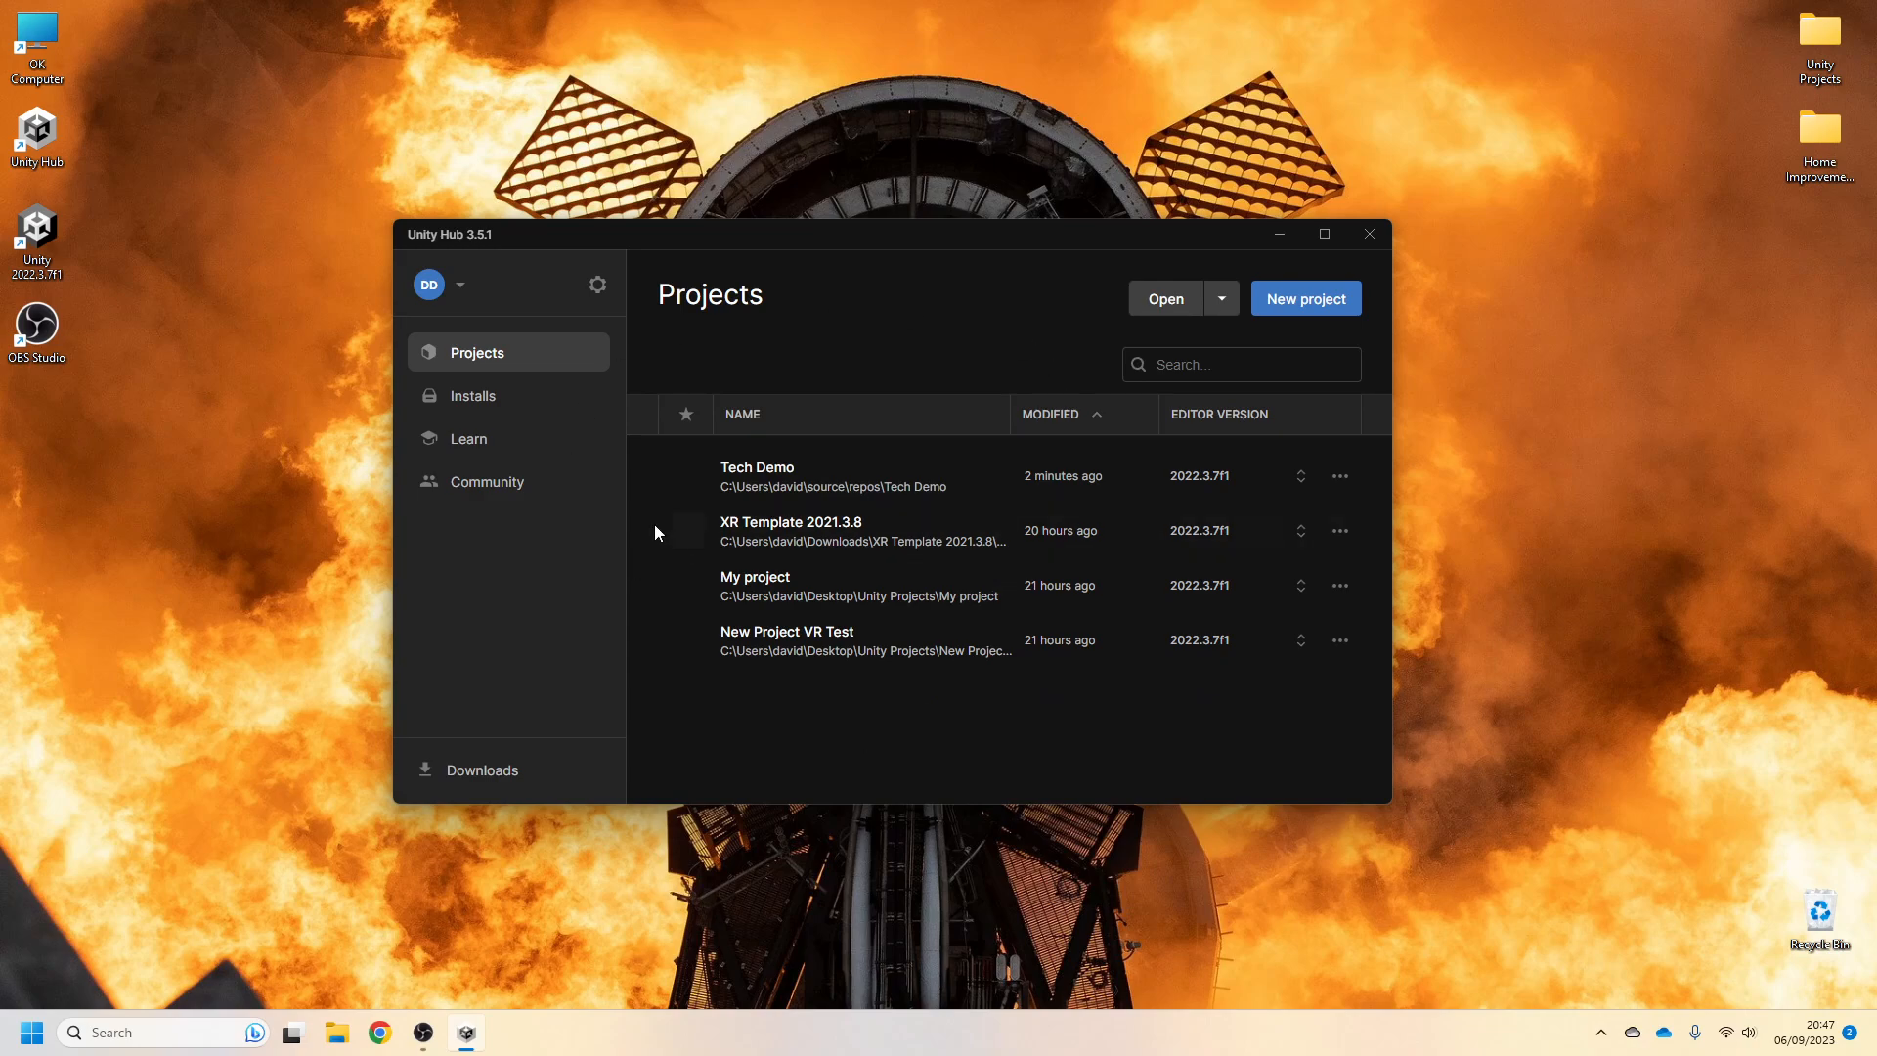
Find and launch Visual Studio 2022 to check its installation, and close its start window
left_click(139, 1040)
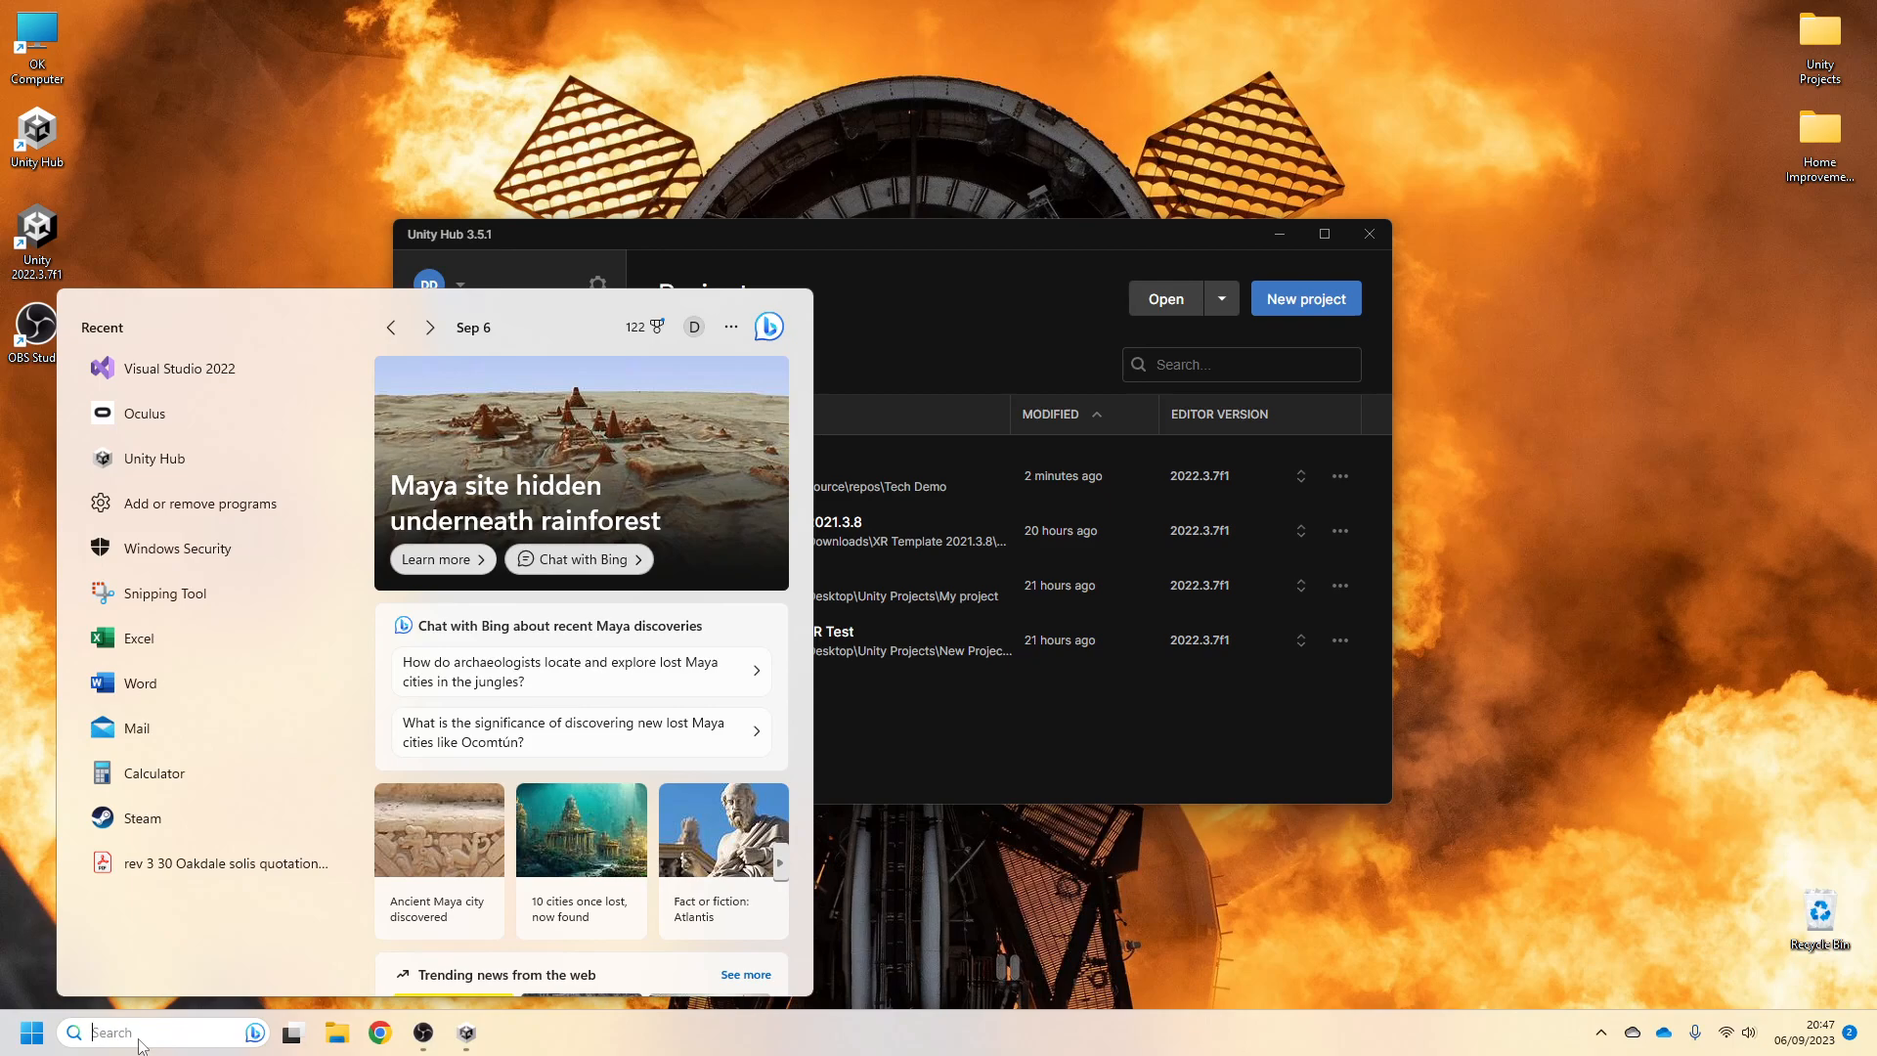
type("vis")
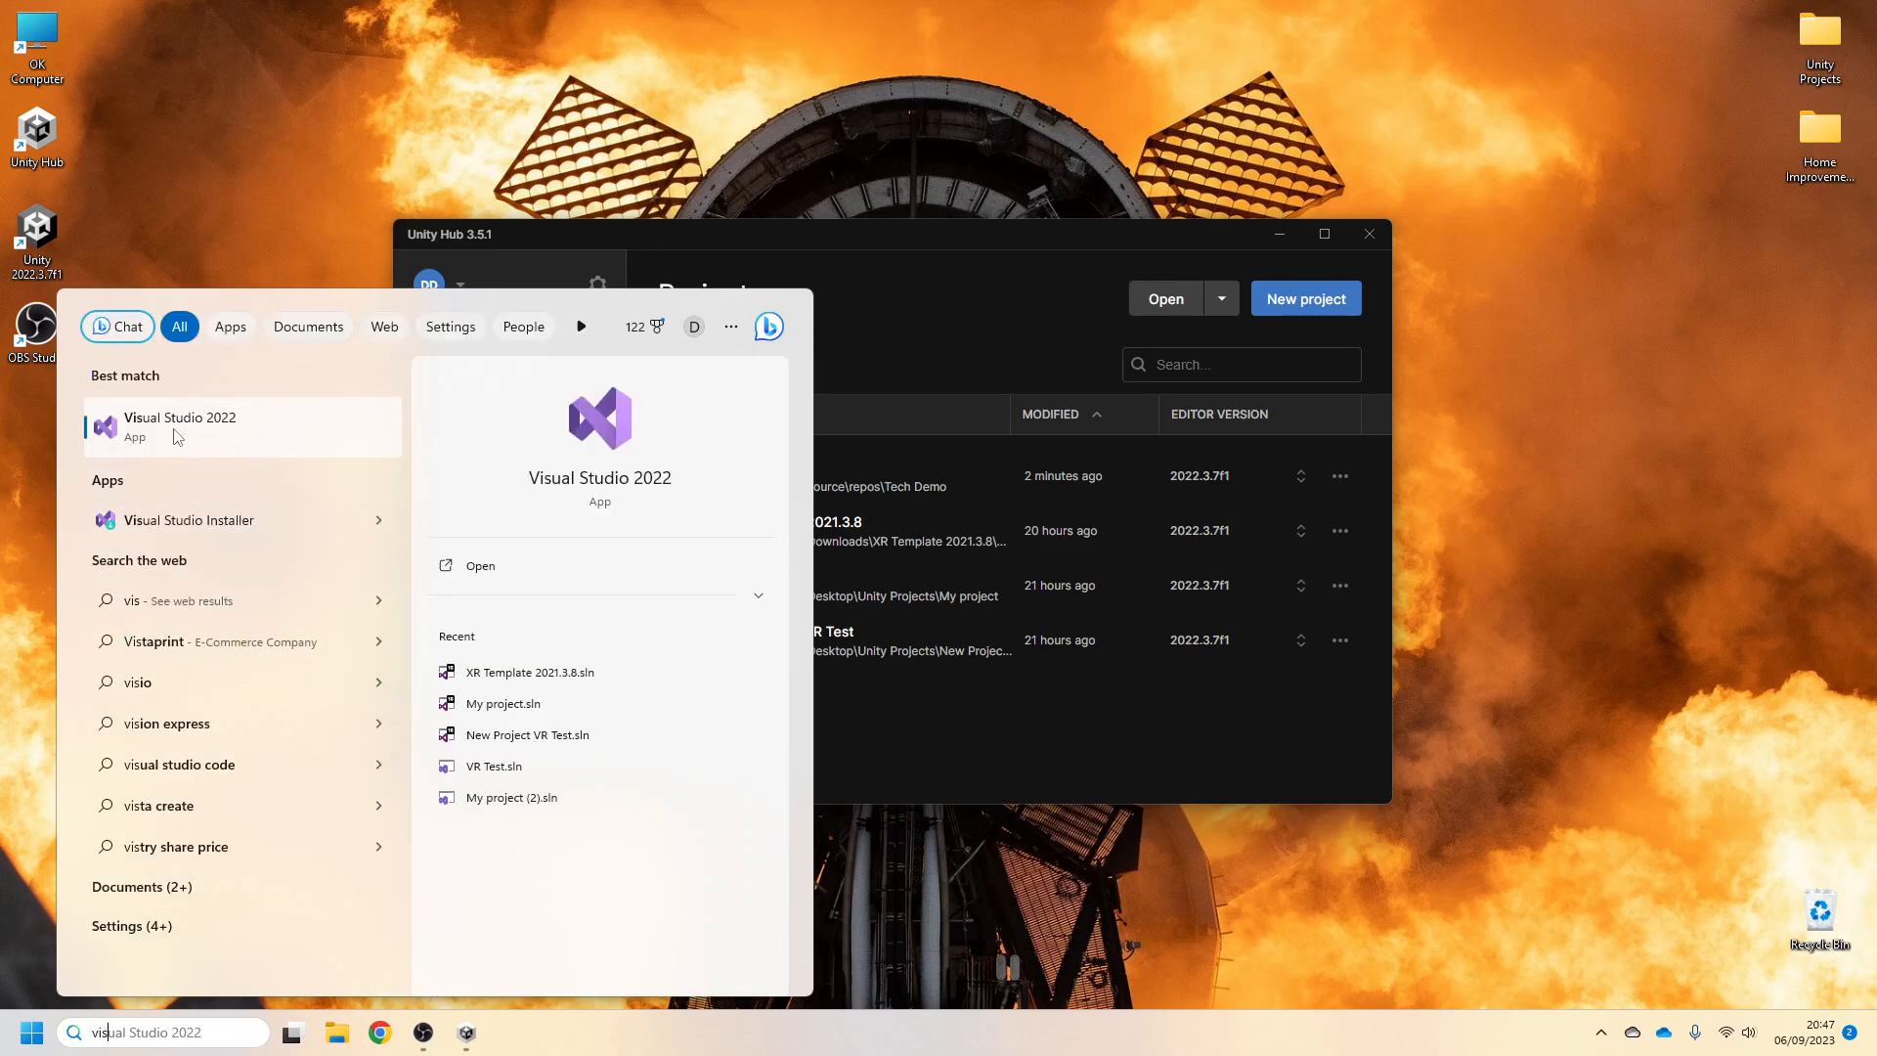
left_click(205, 439)
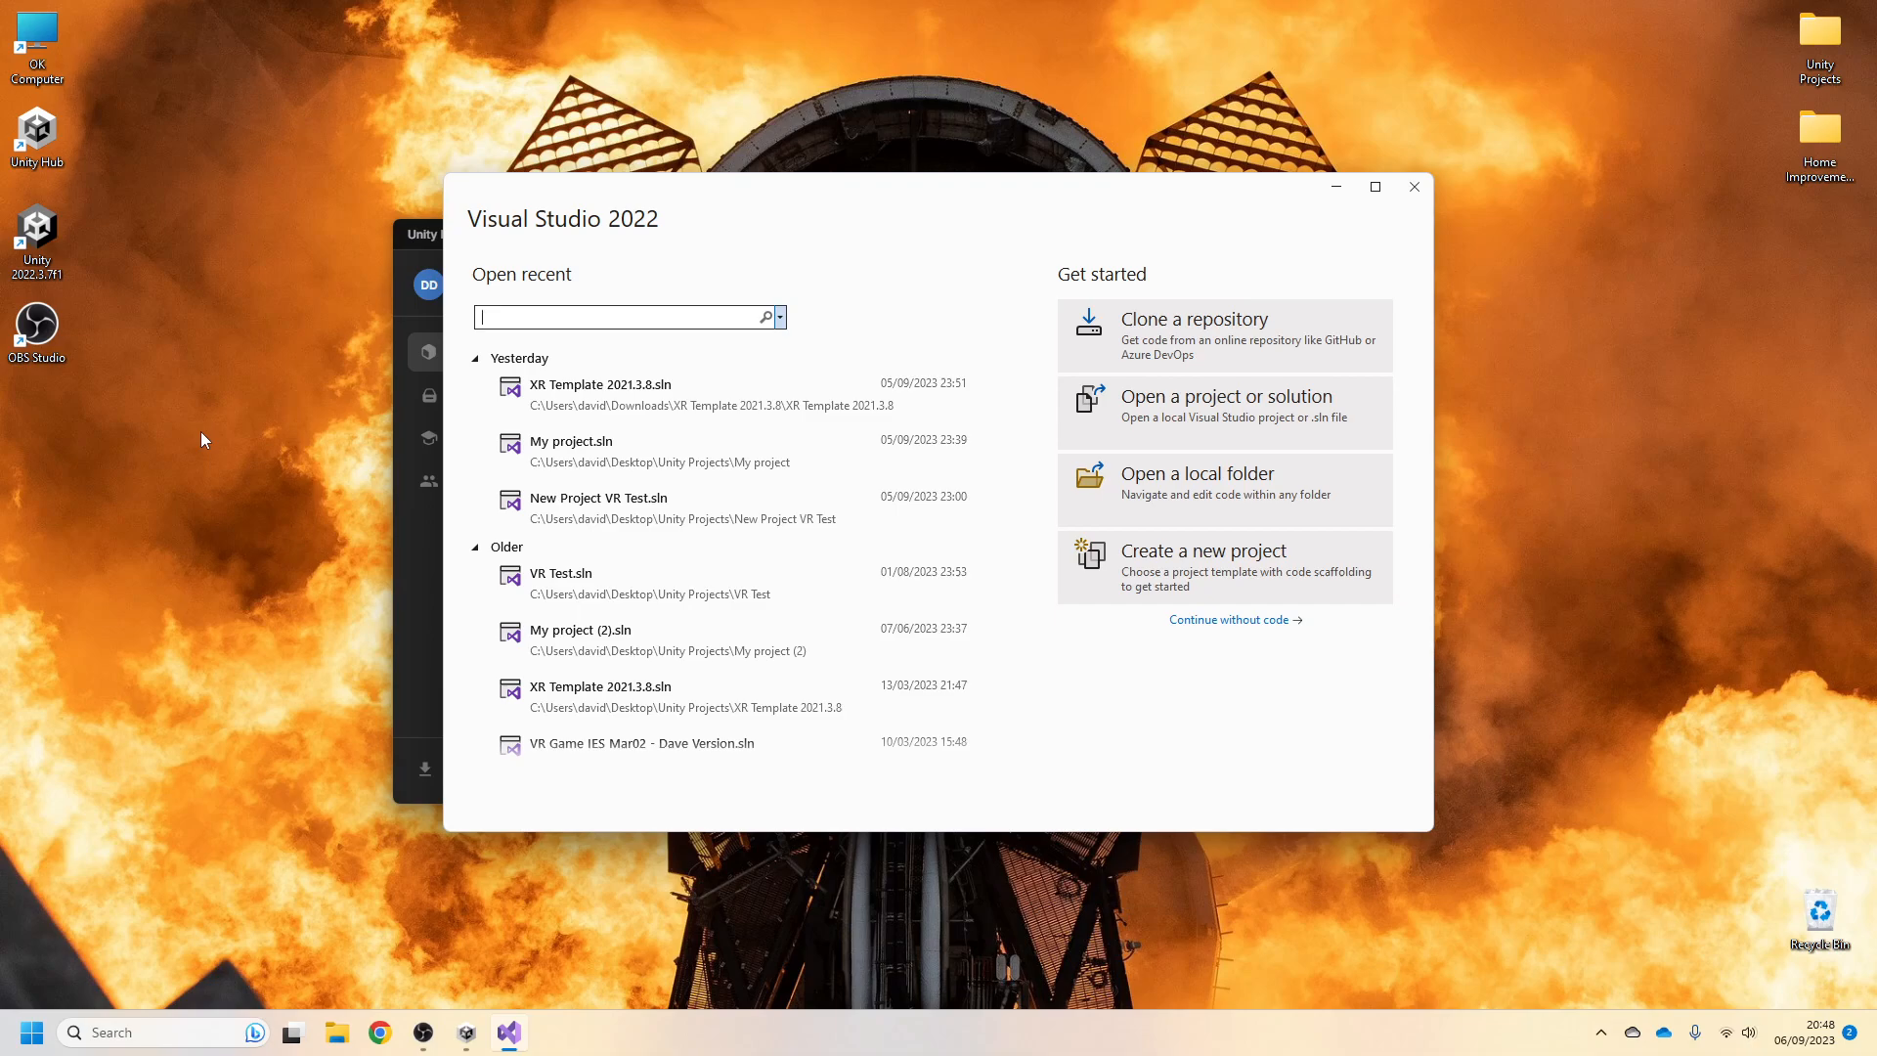
left_click(1414, 190)
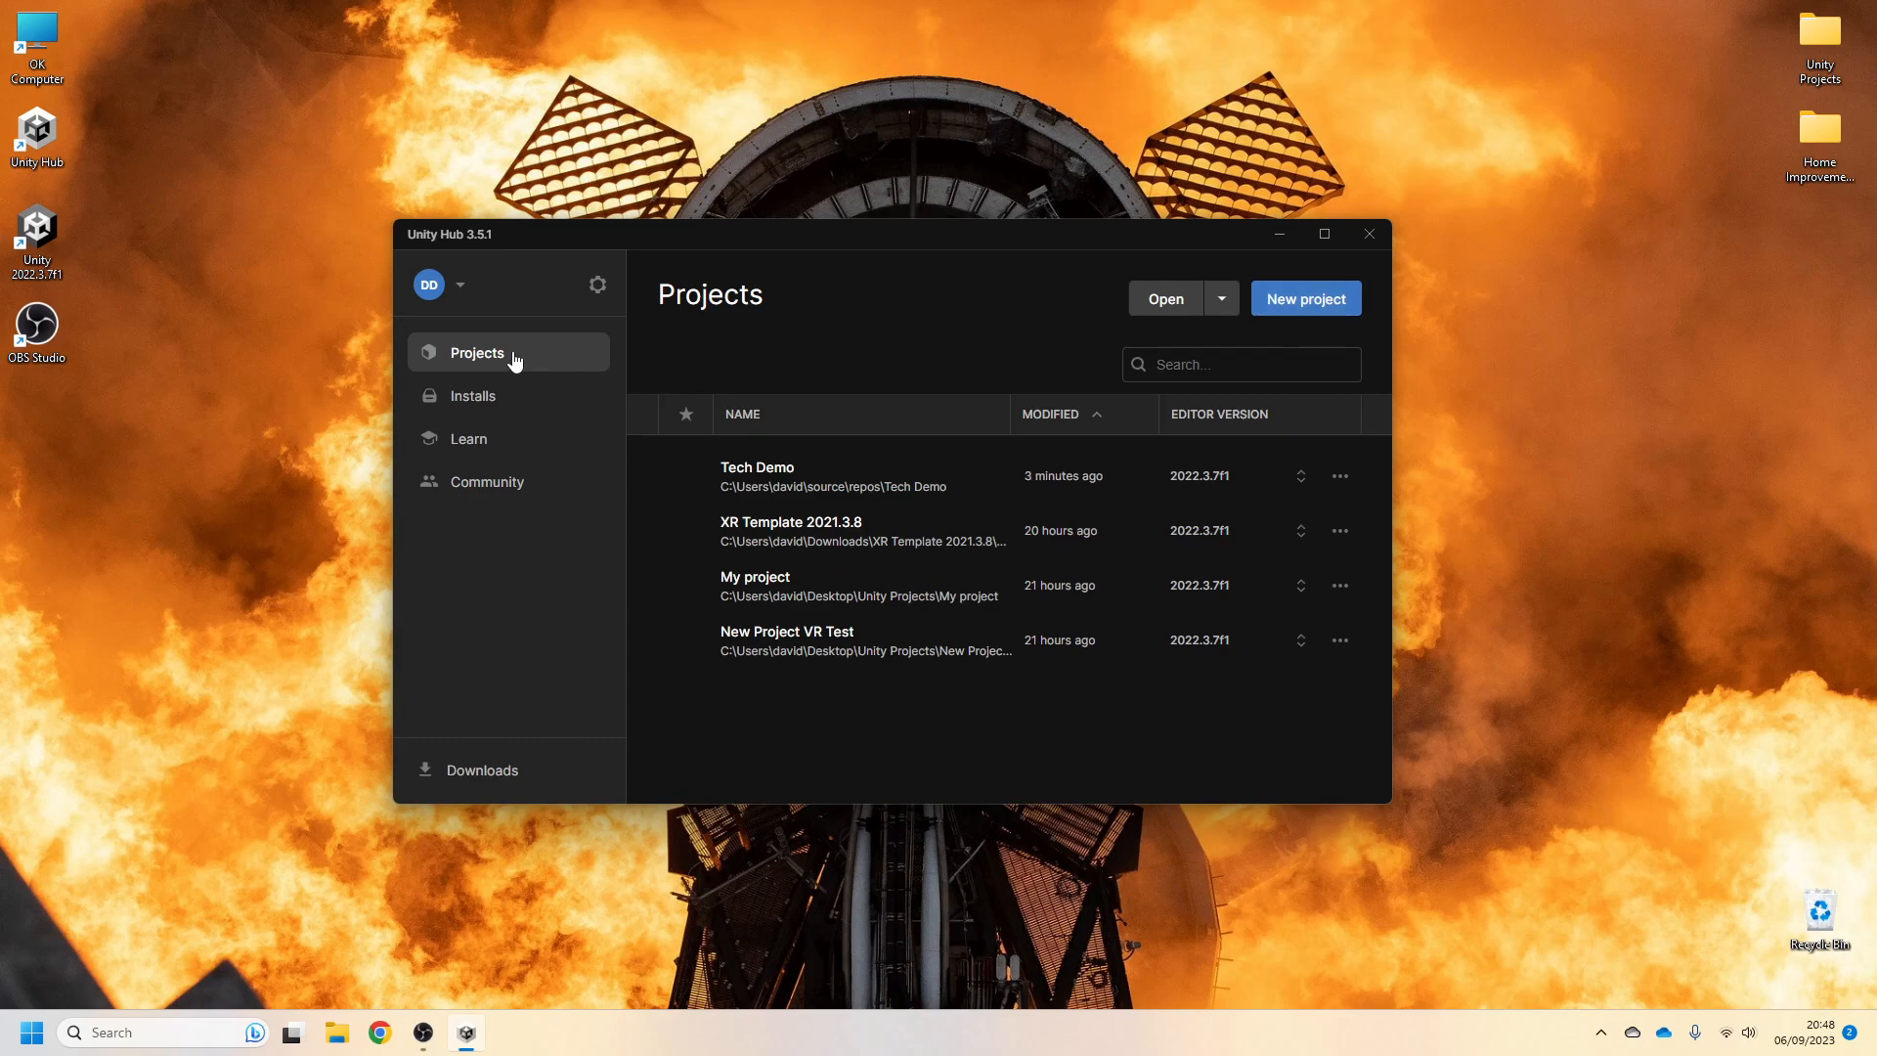
Start a new 3D Core project and set its location to the source\repos folder inside the user's profile folder on drive C
left_click(1316, 303)
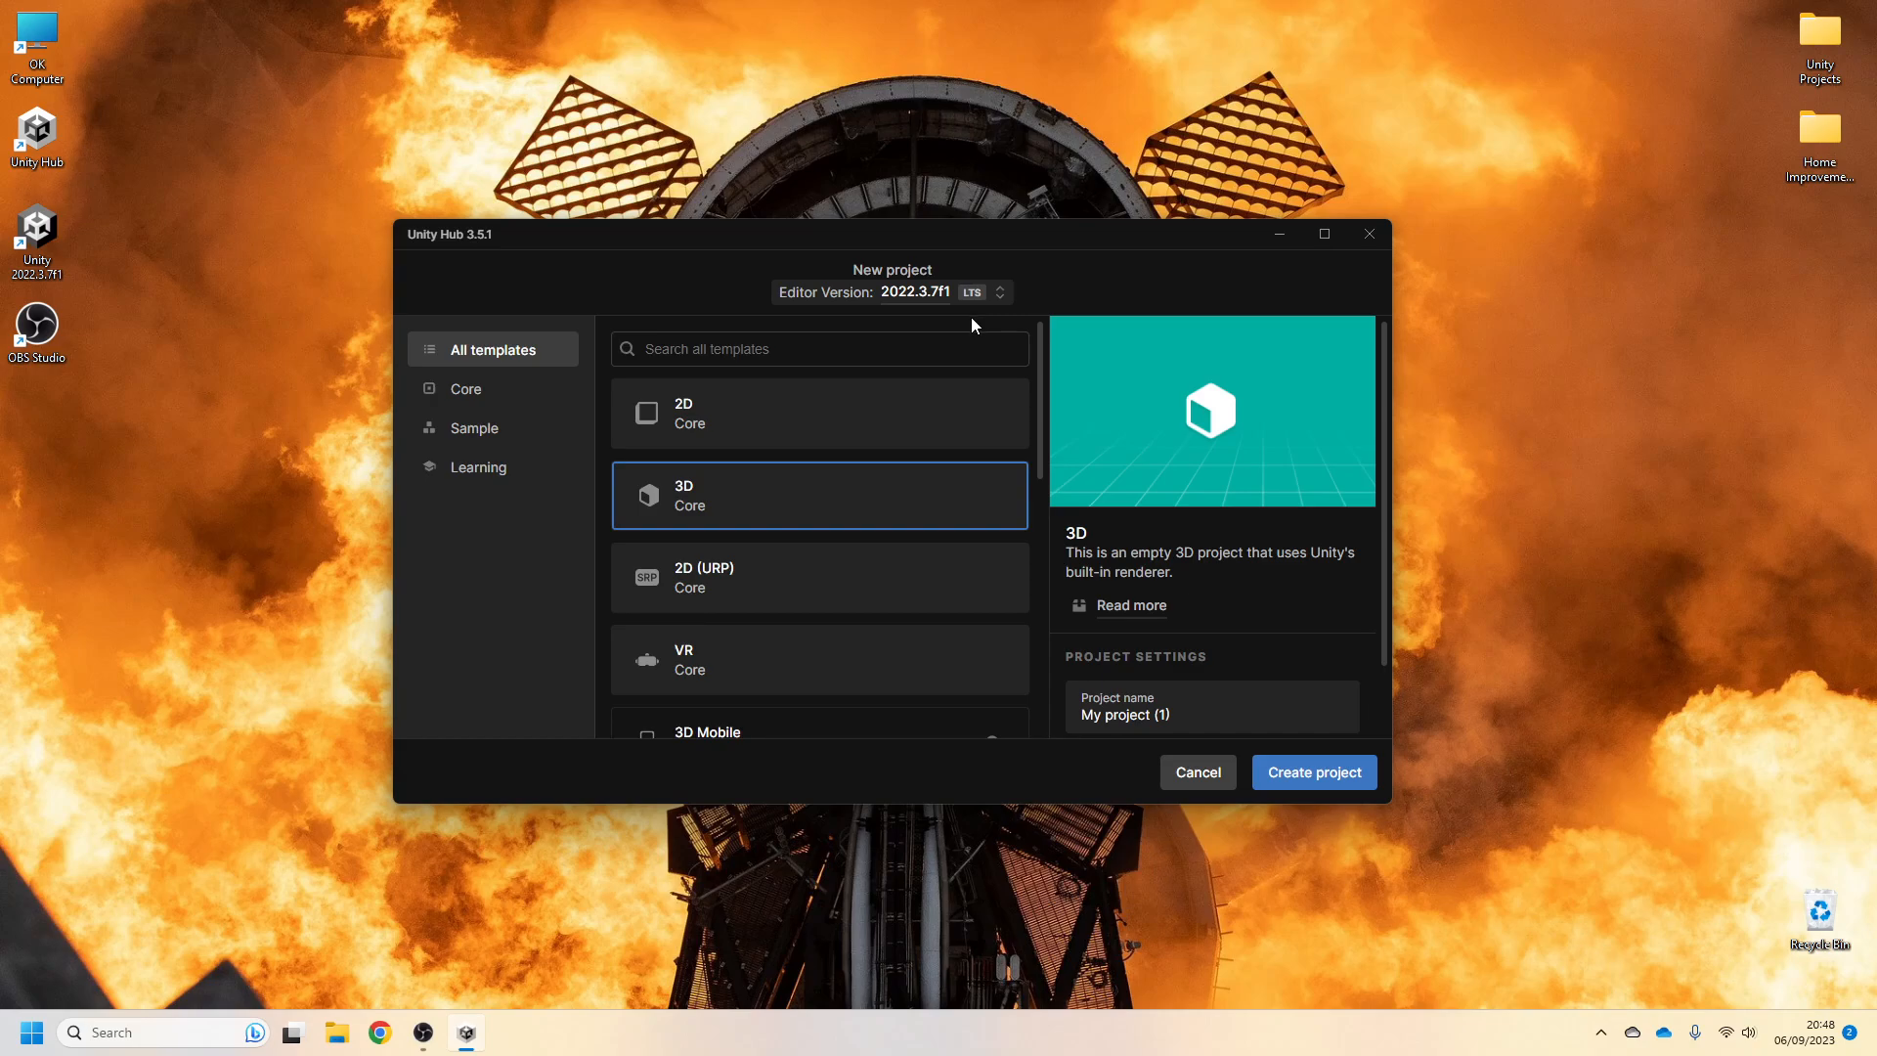
scroll(1273, 618, "down", 1)
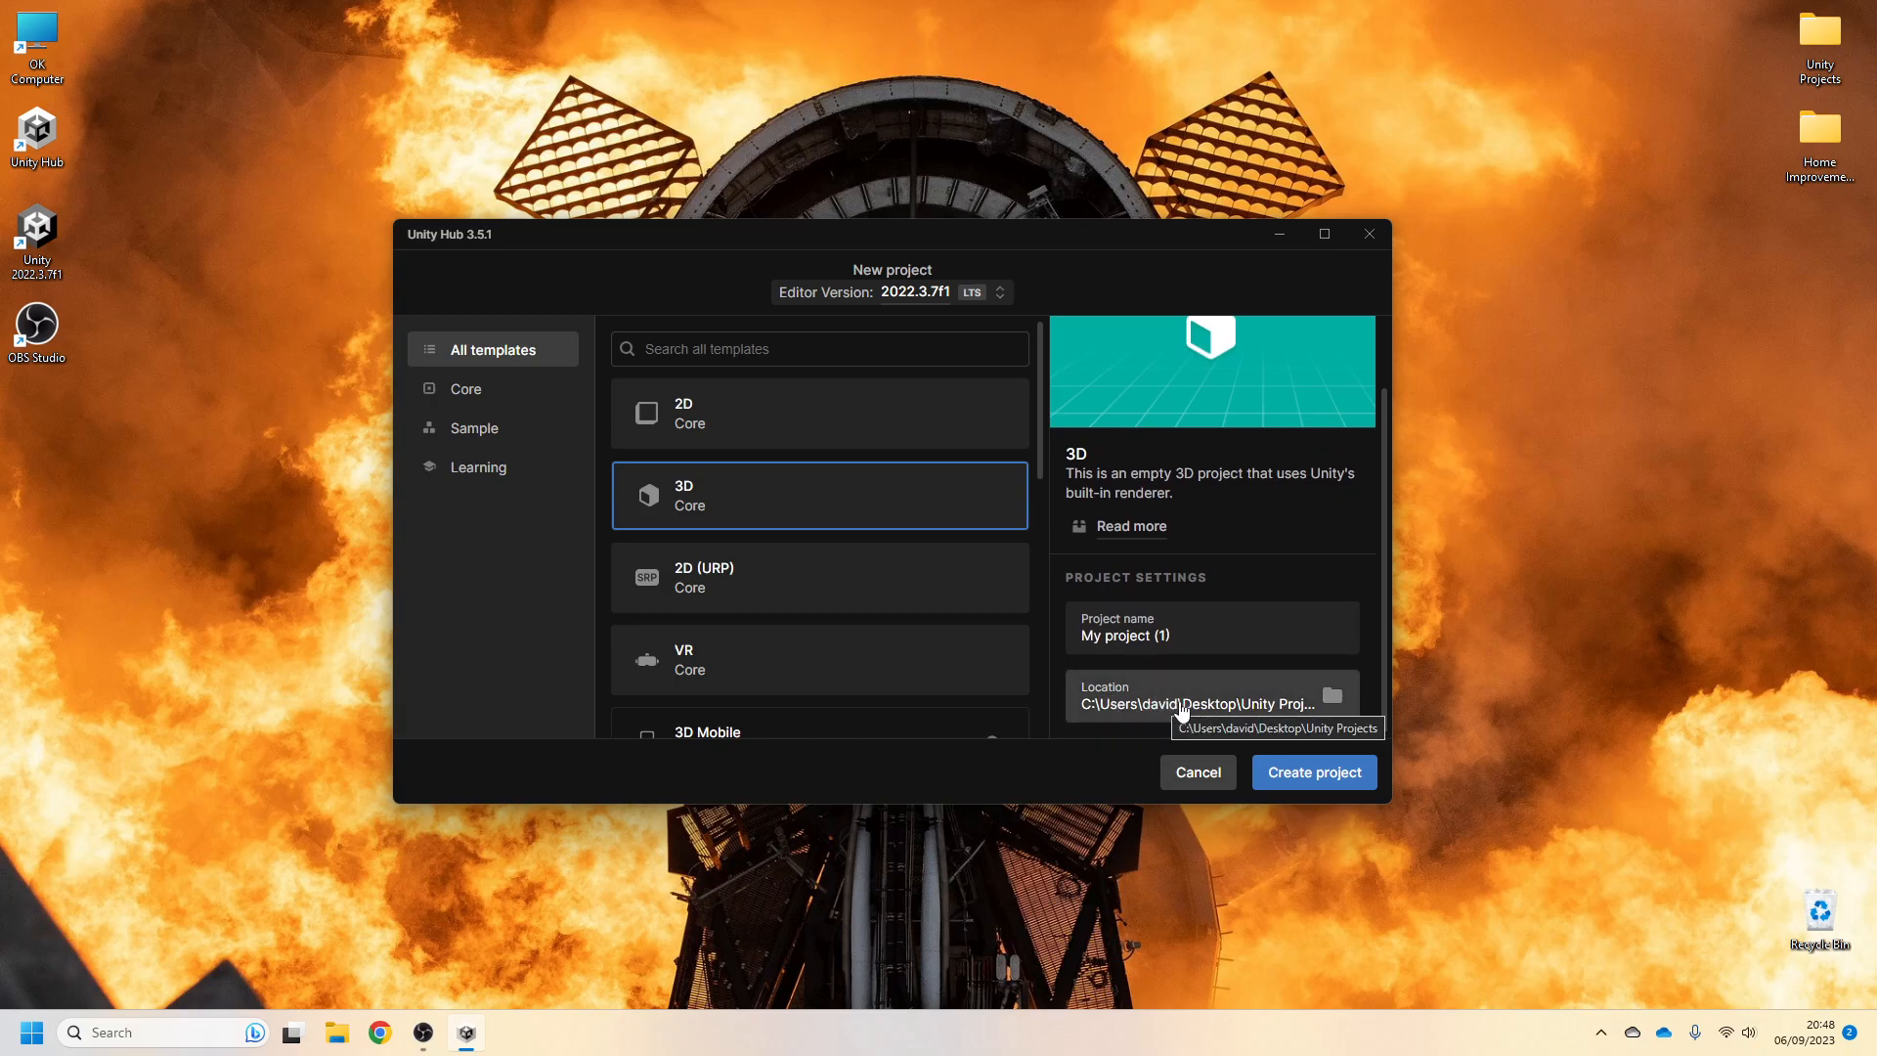
left_click(1331, 698)
left_click_drag(545, 502, 550, 635)
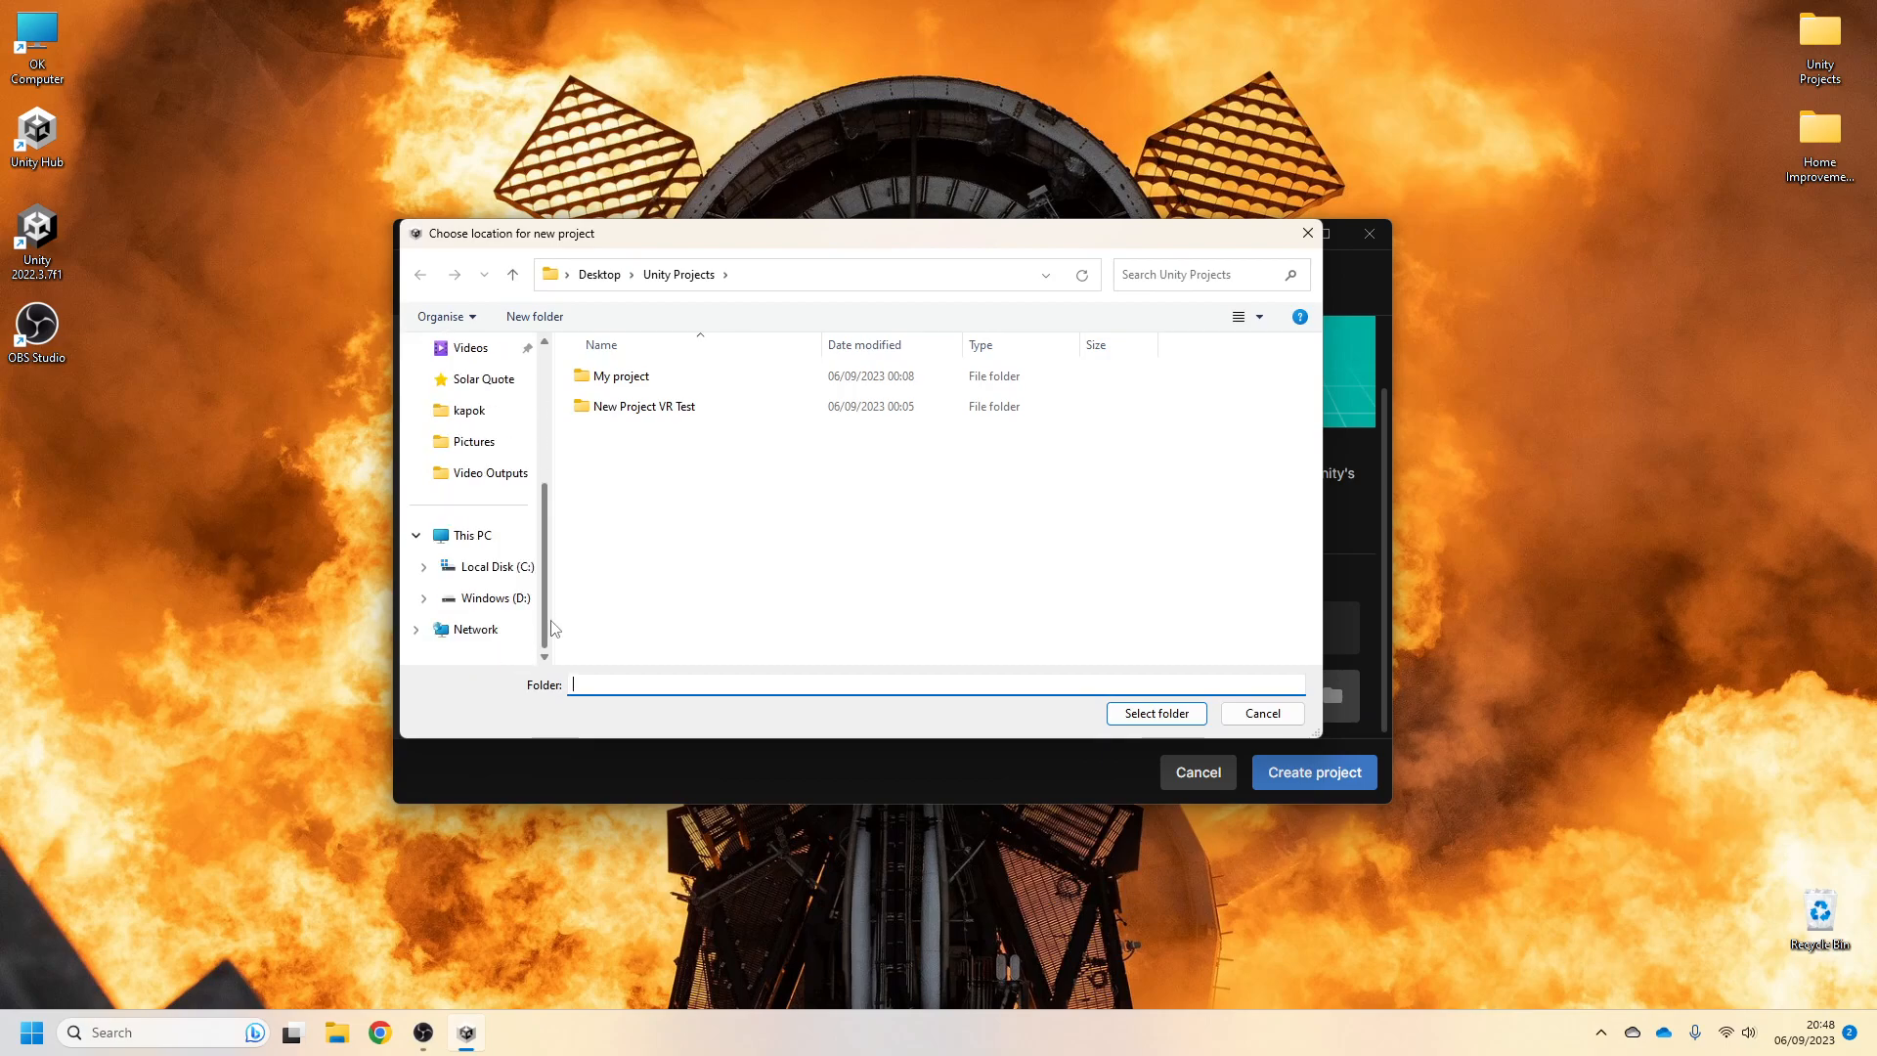
left_click(519, 572)
left_click(658, 472)
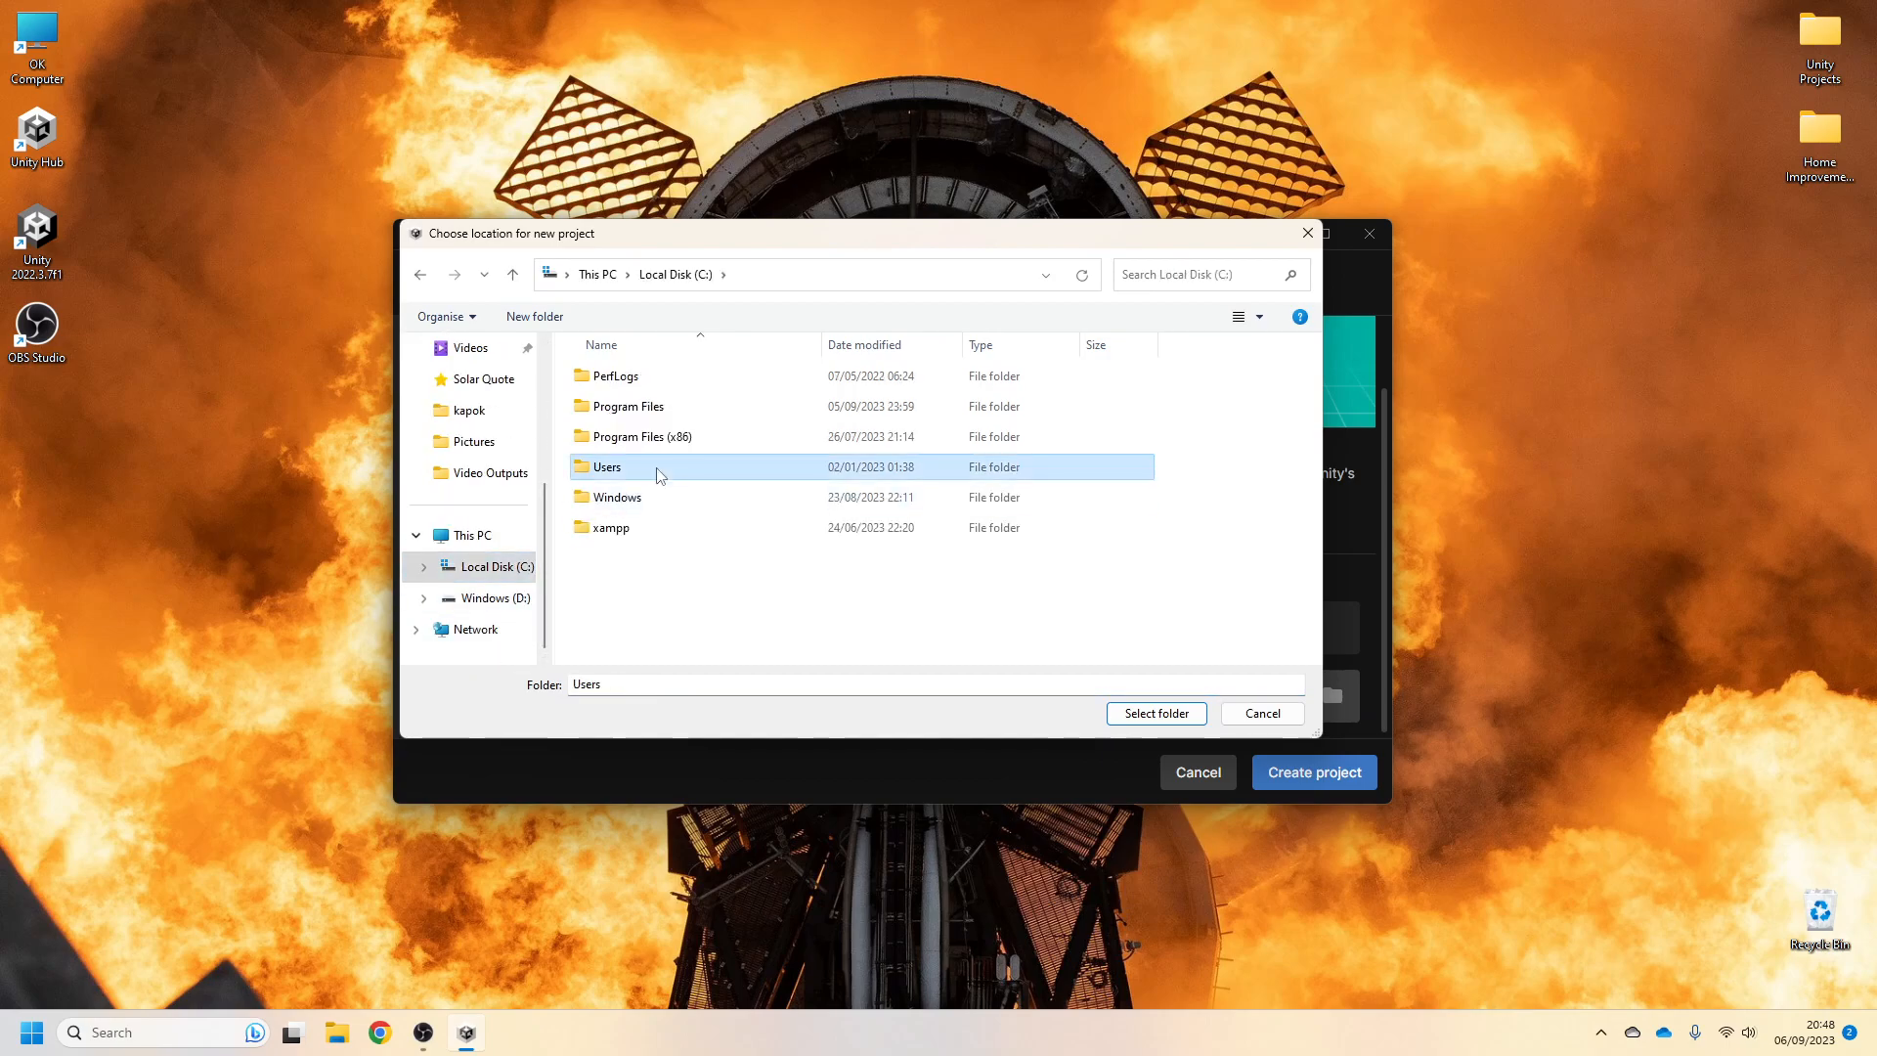
double_click(658, 472)
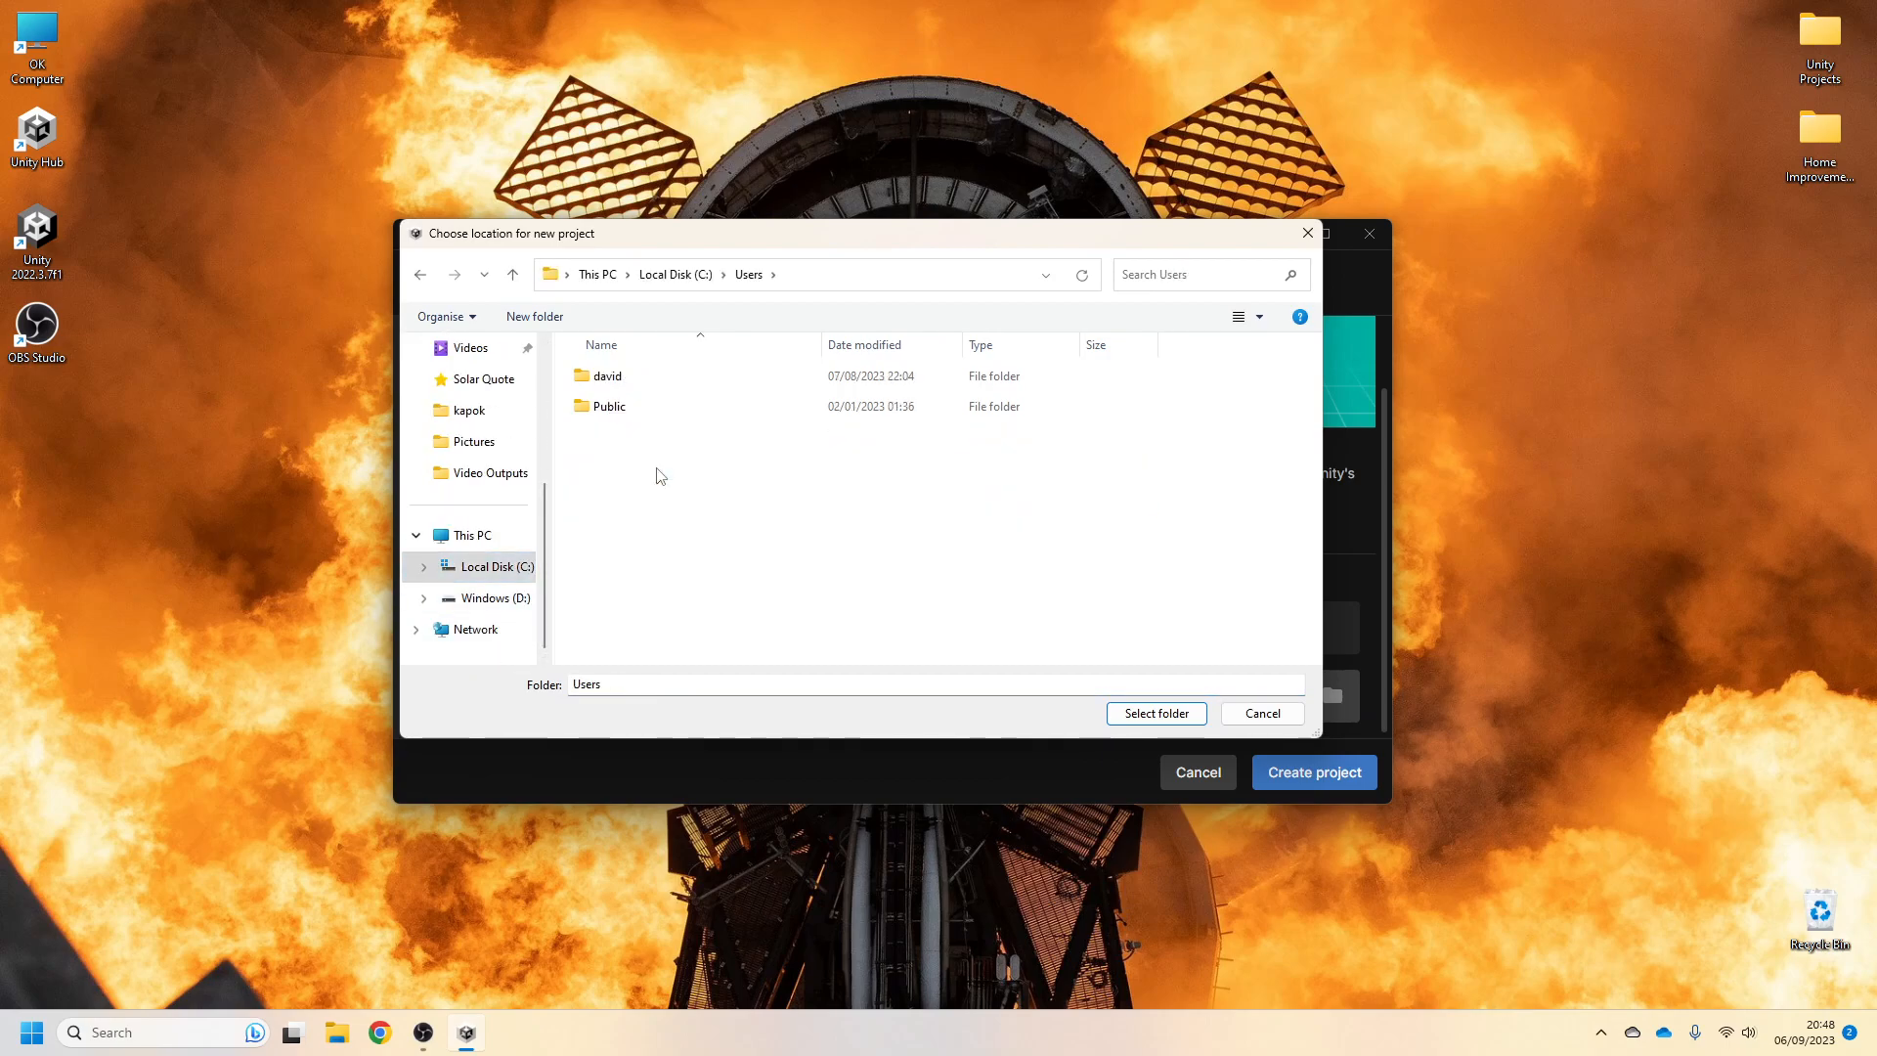
double_click(650, 388)
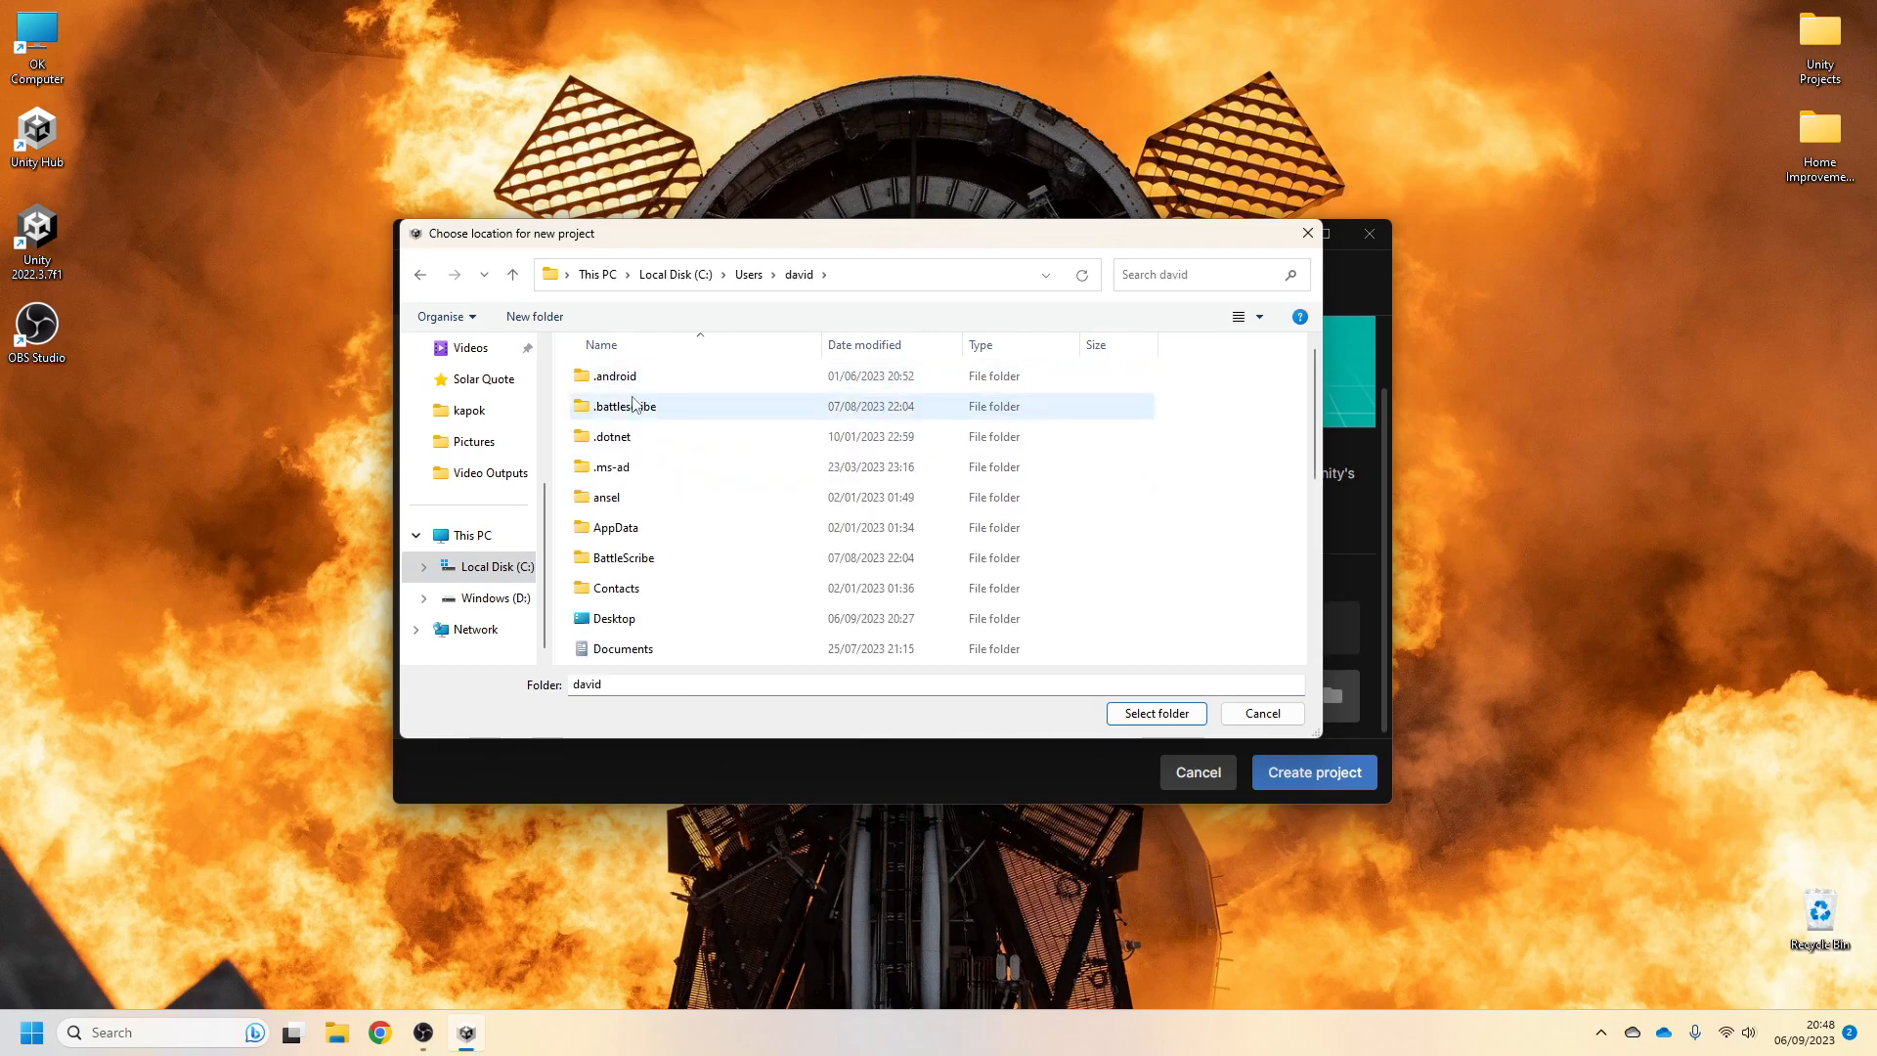
scroll(650, 469, "down", 3)
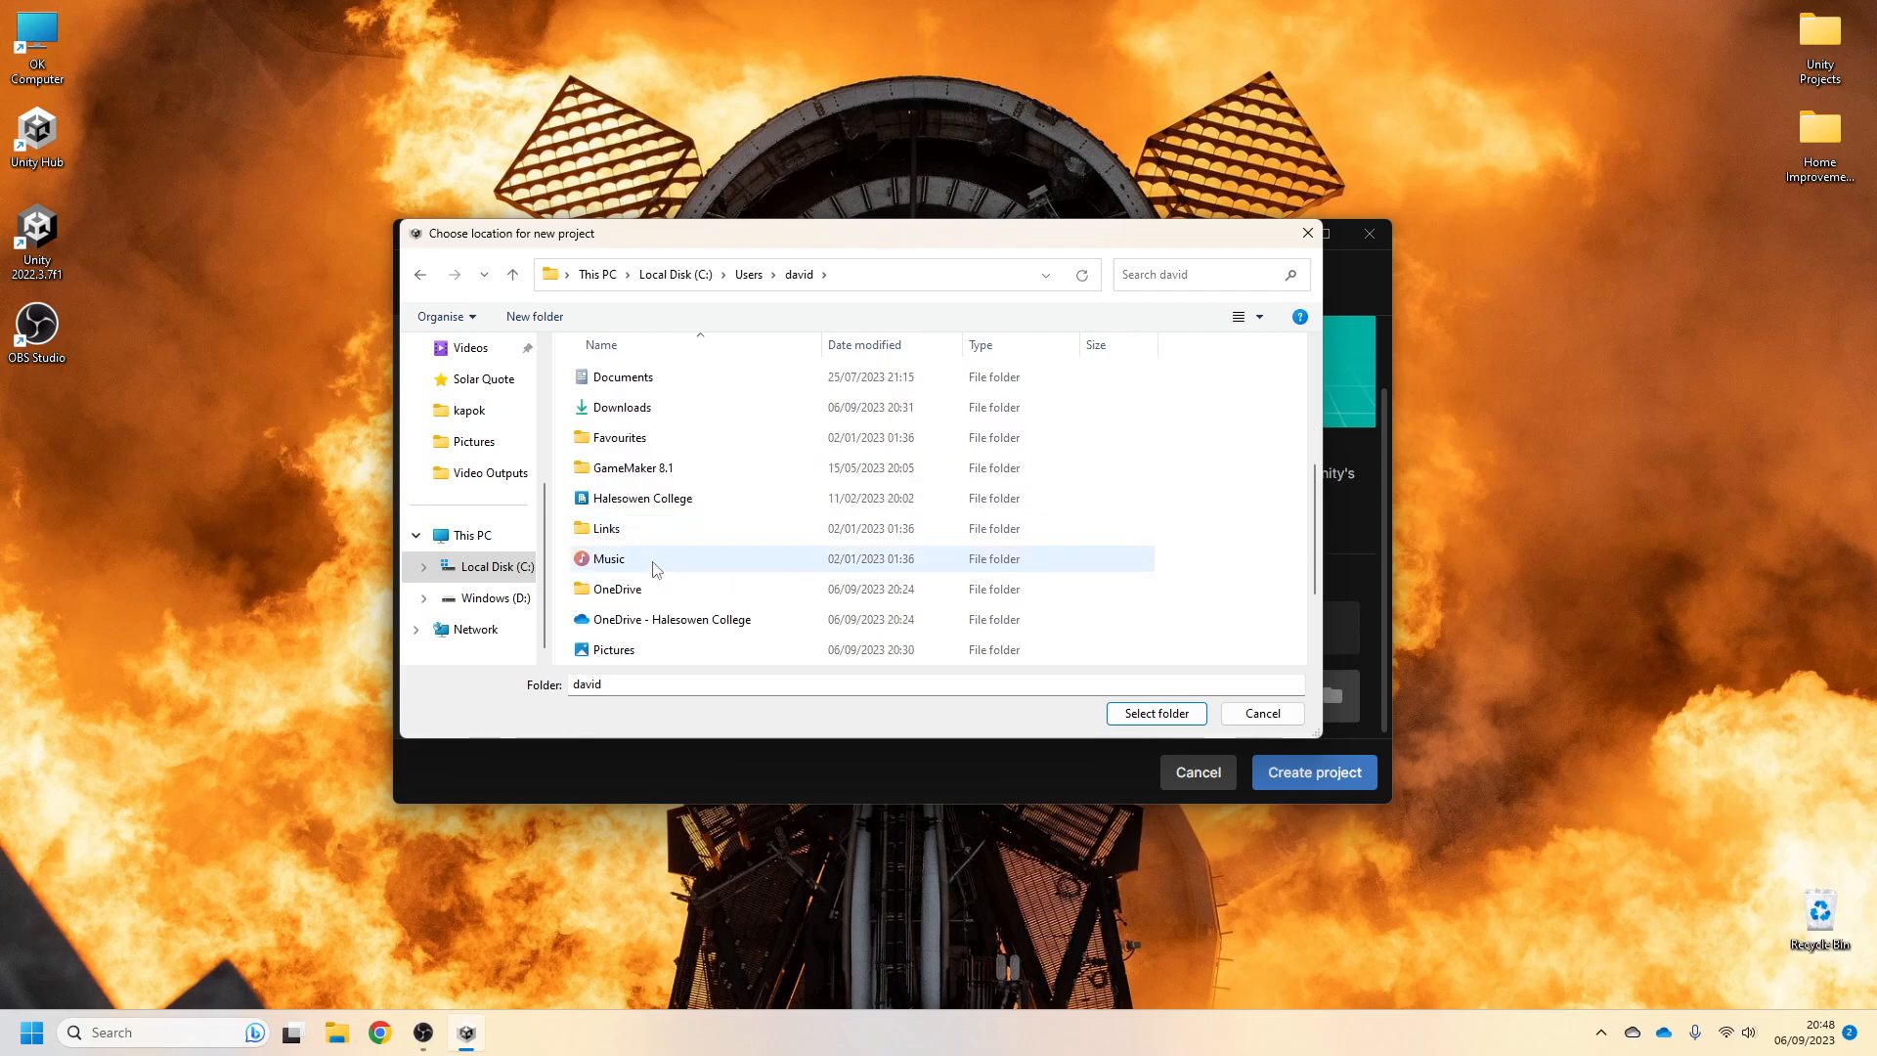
scroll(655, 570, "down", 2)
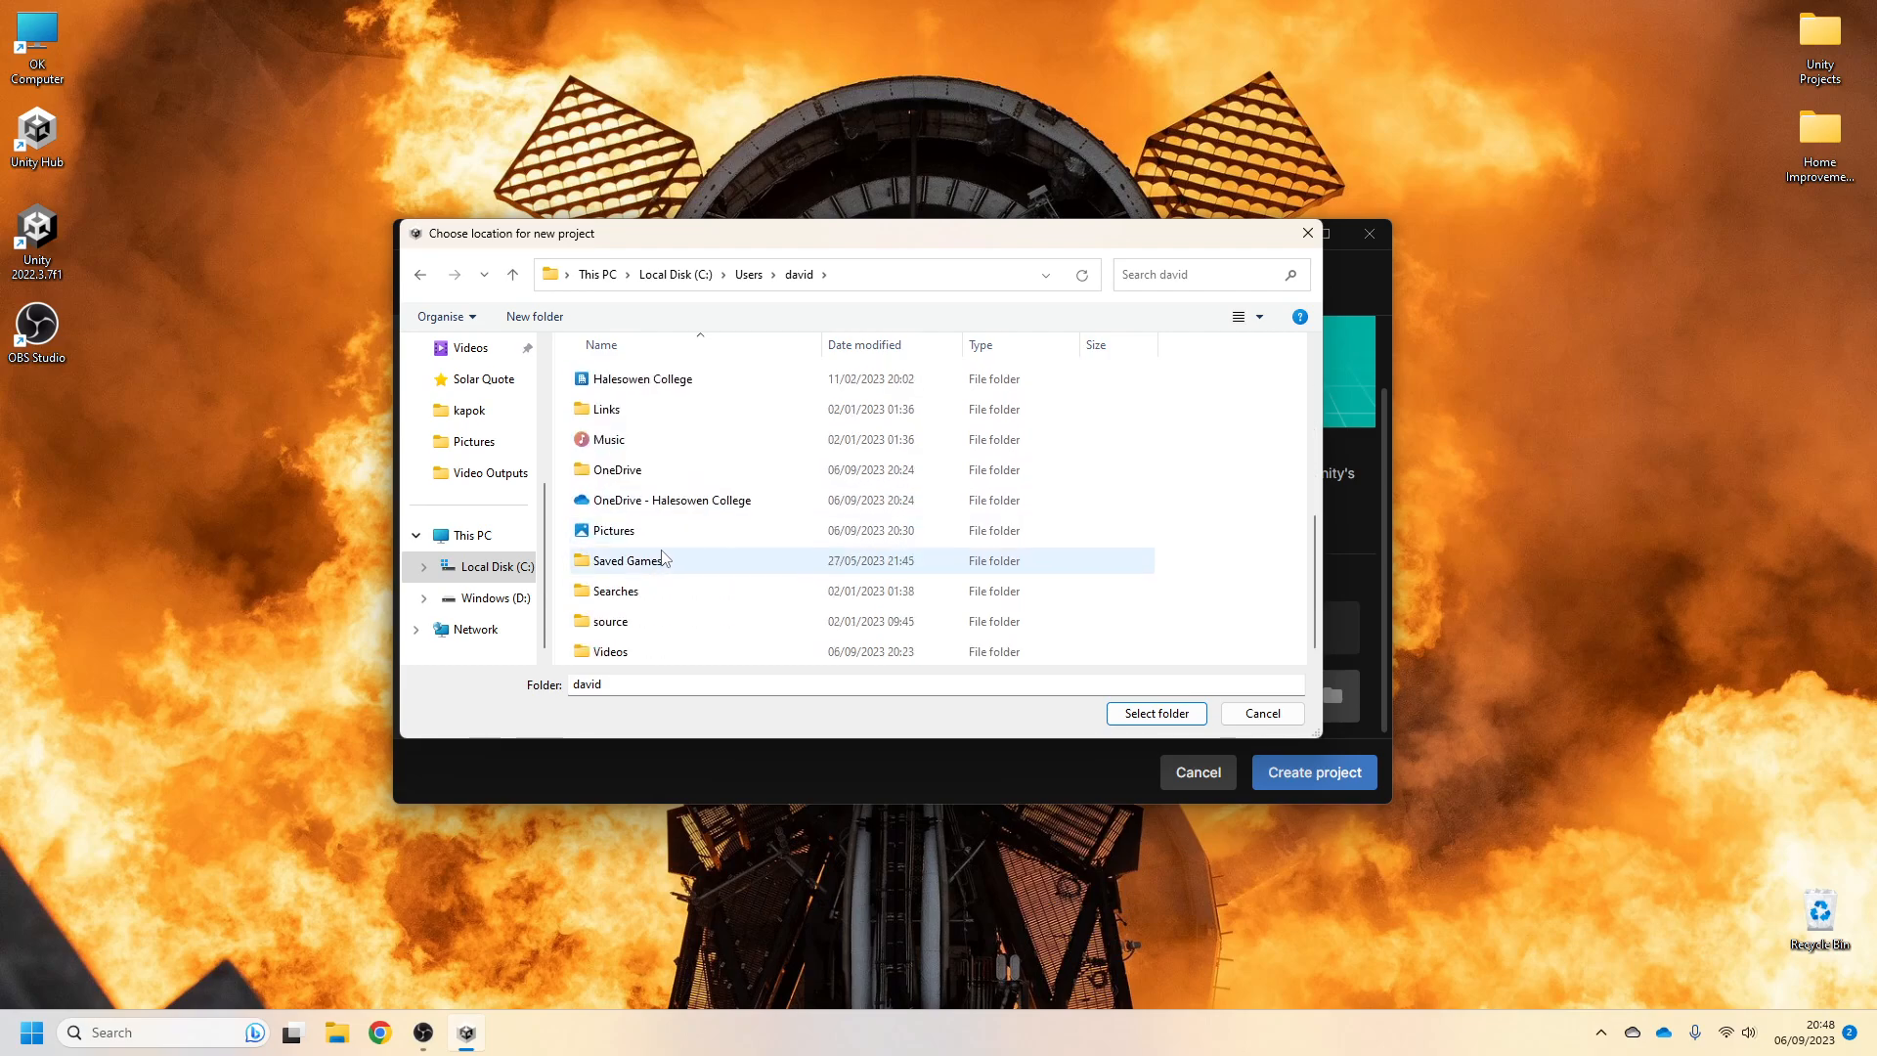
double_click(646, 631)
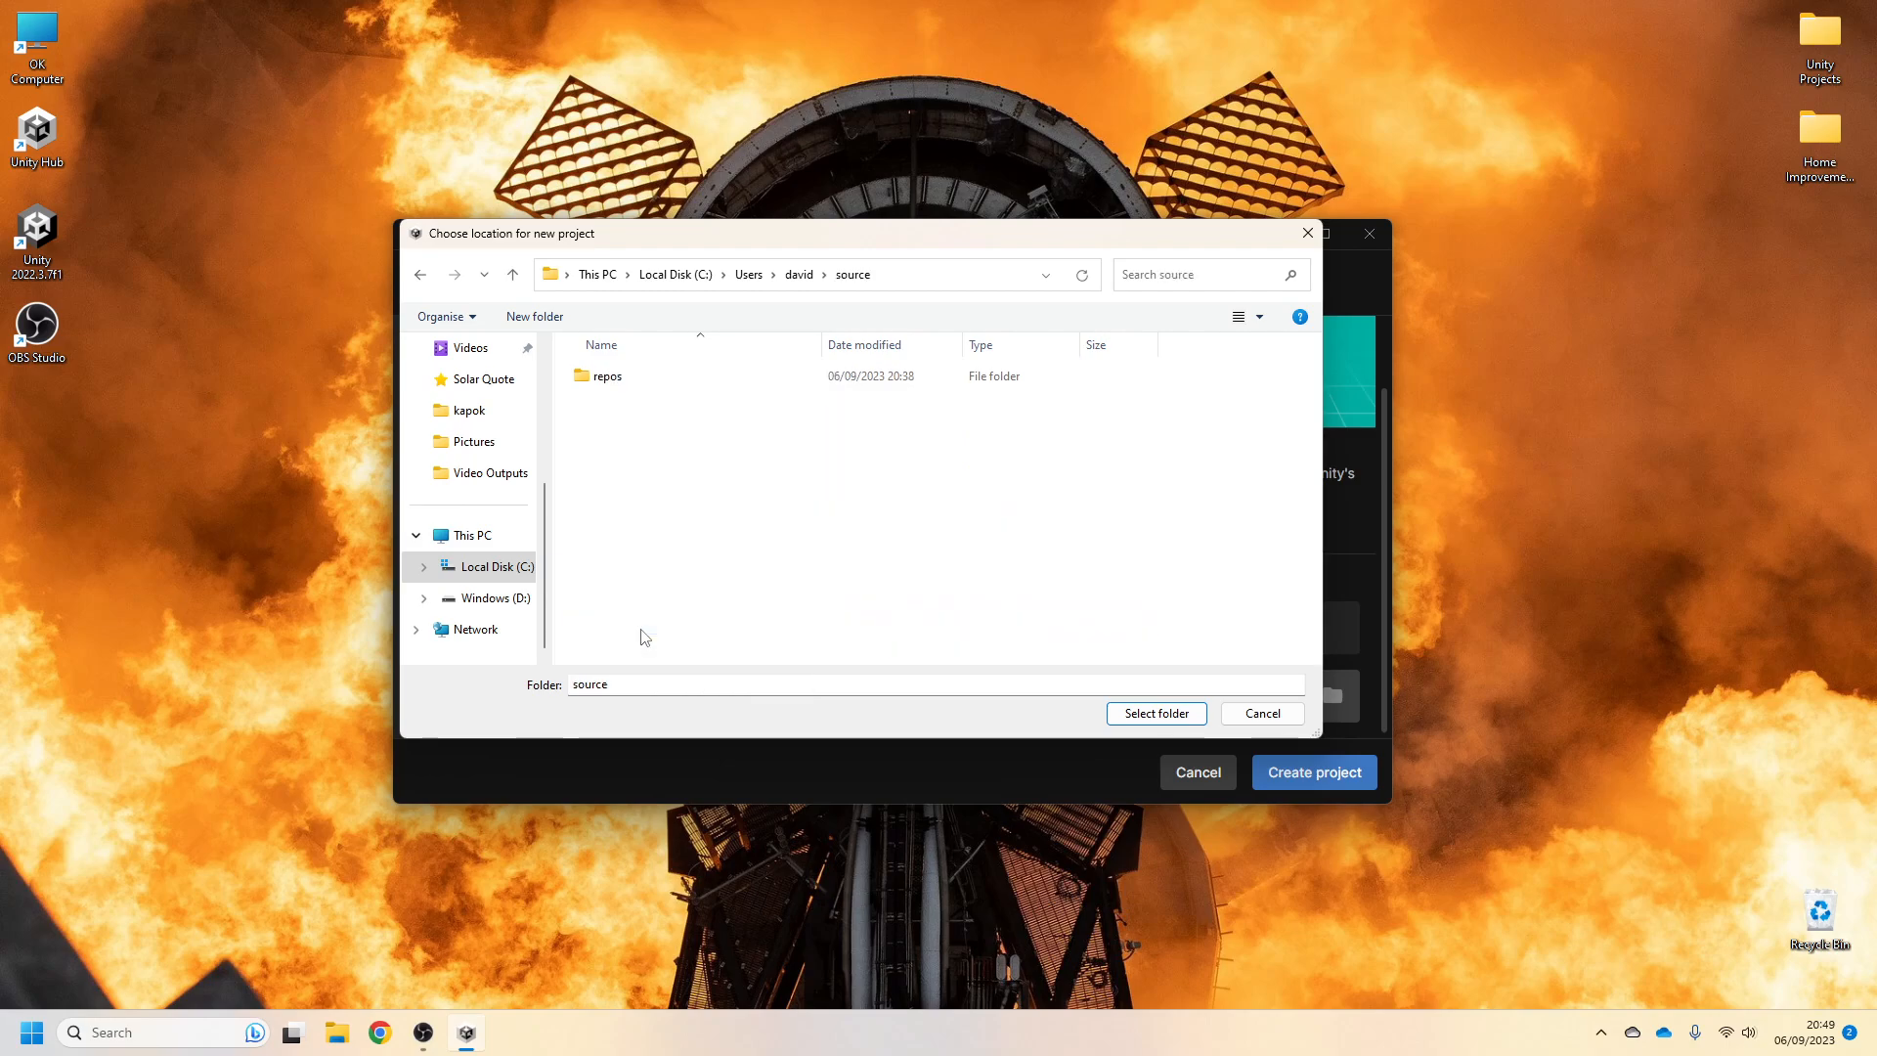
left_click(658, 381)
left_click(1177, 718)
Name the project "Tech Demo 2" and create it
left_click_drag(1224, 642, 1070, 649)
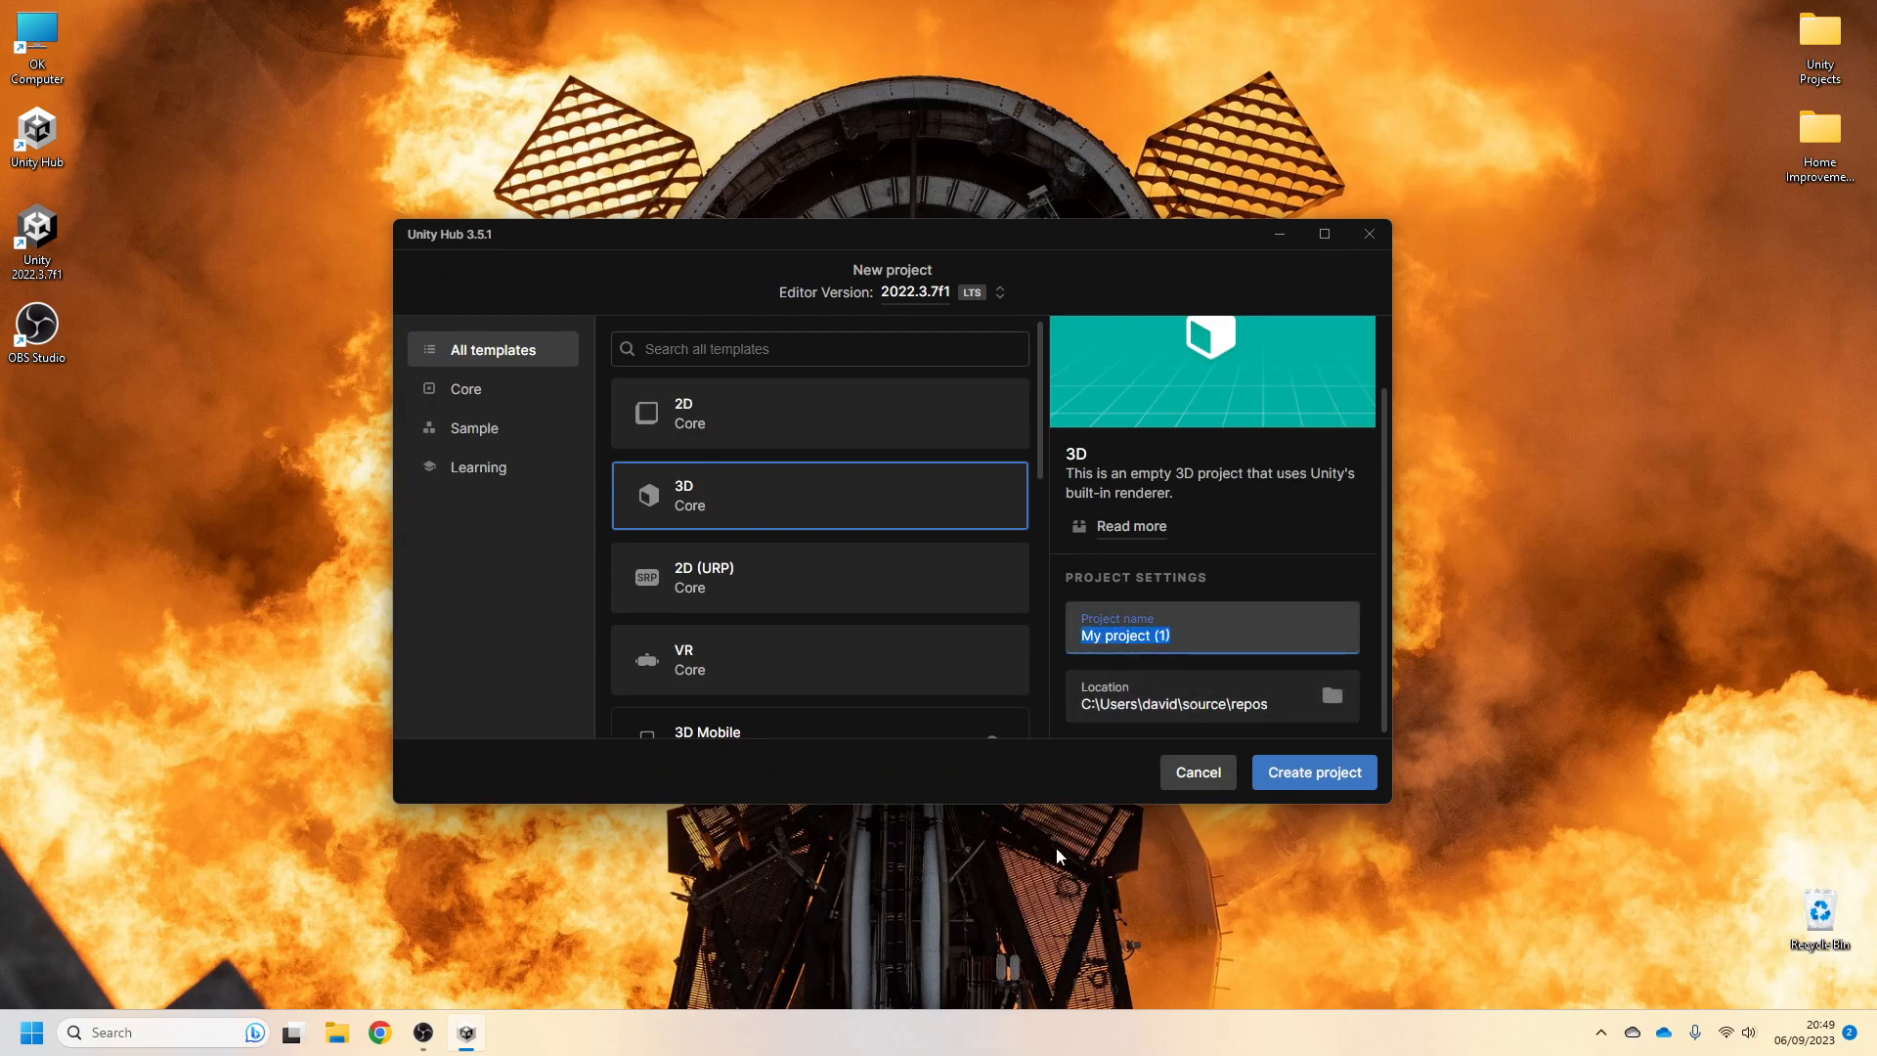
type("Tech Demo 2")
left_click(1353, 787)
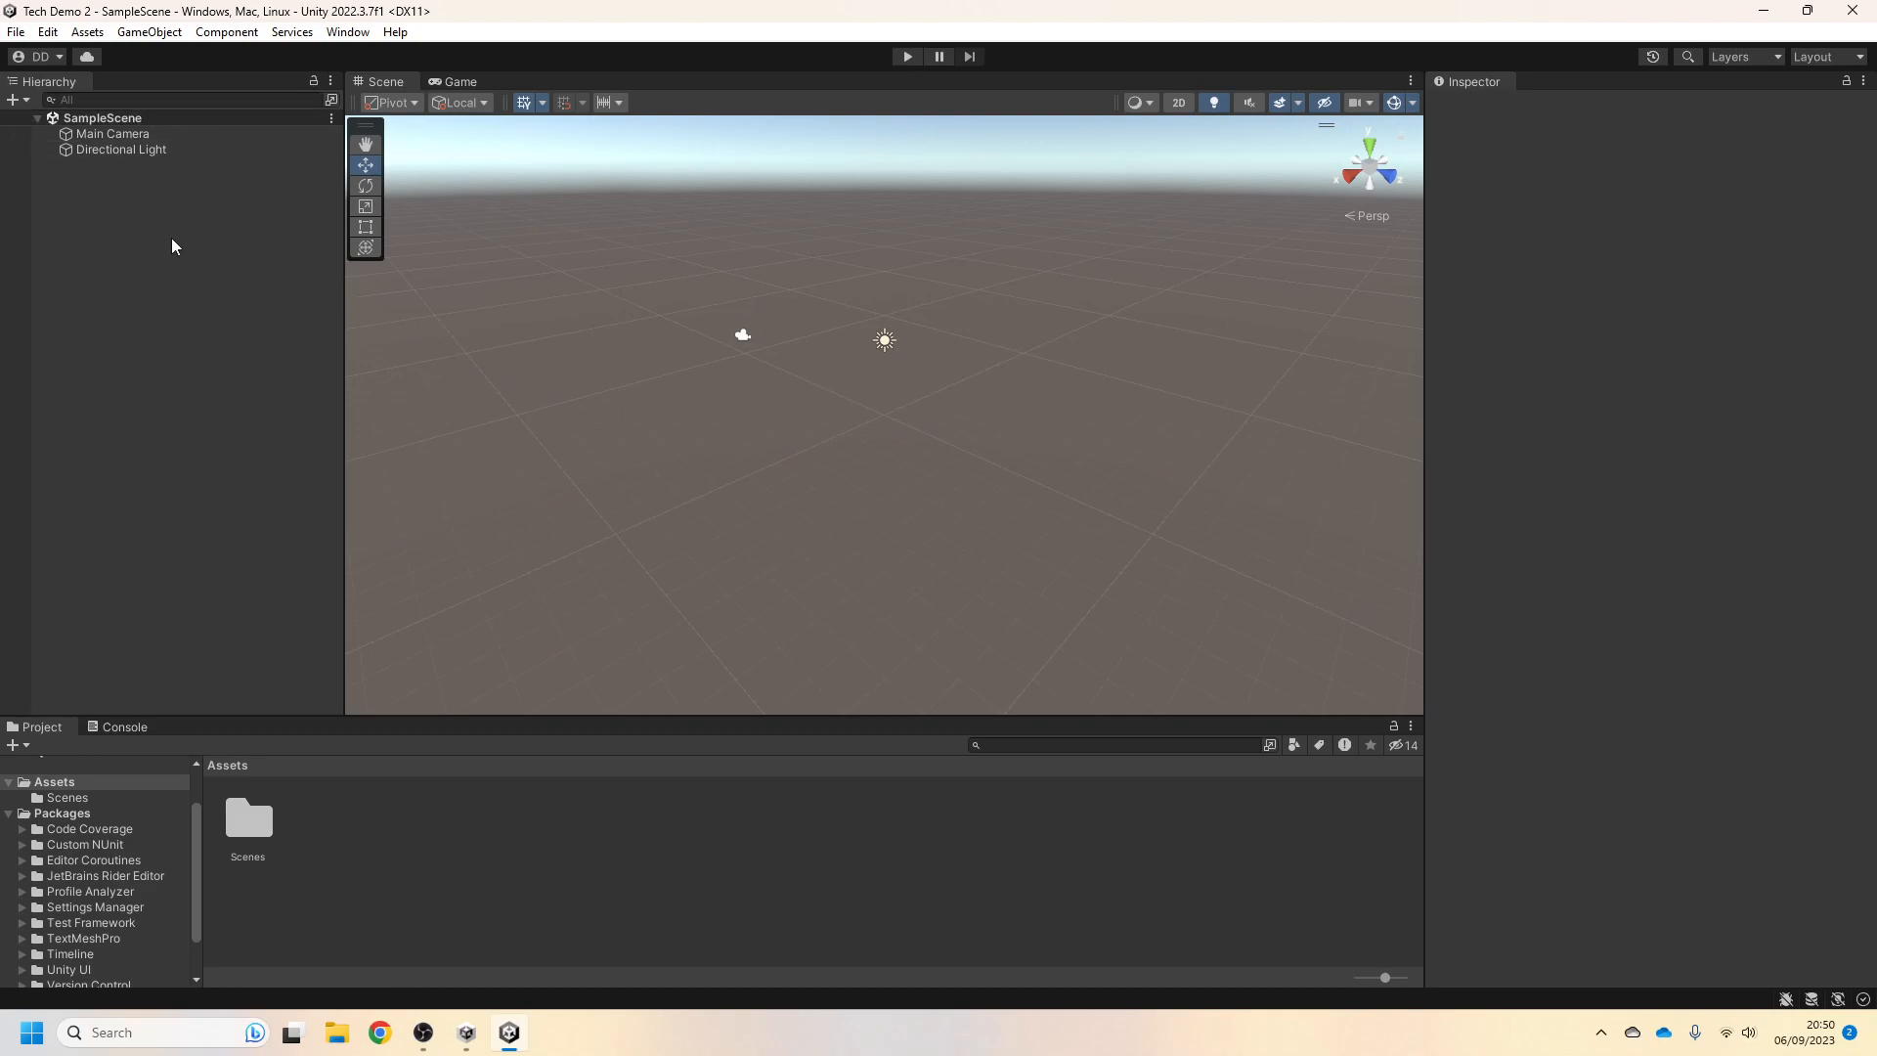
Examine the default Main Camera and Directional Light, selecting each from the hierarchy and in the scene to review their properties
left_click(151, 134)
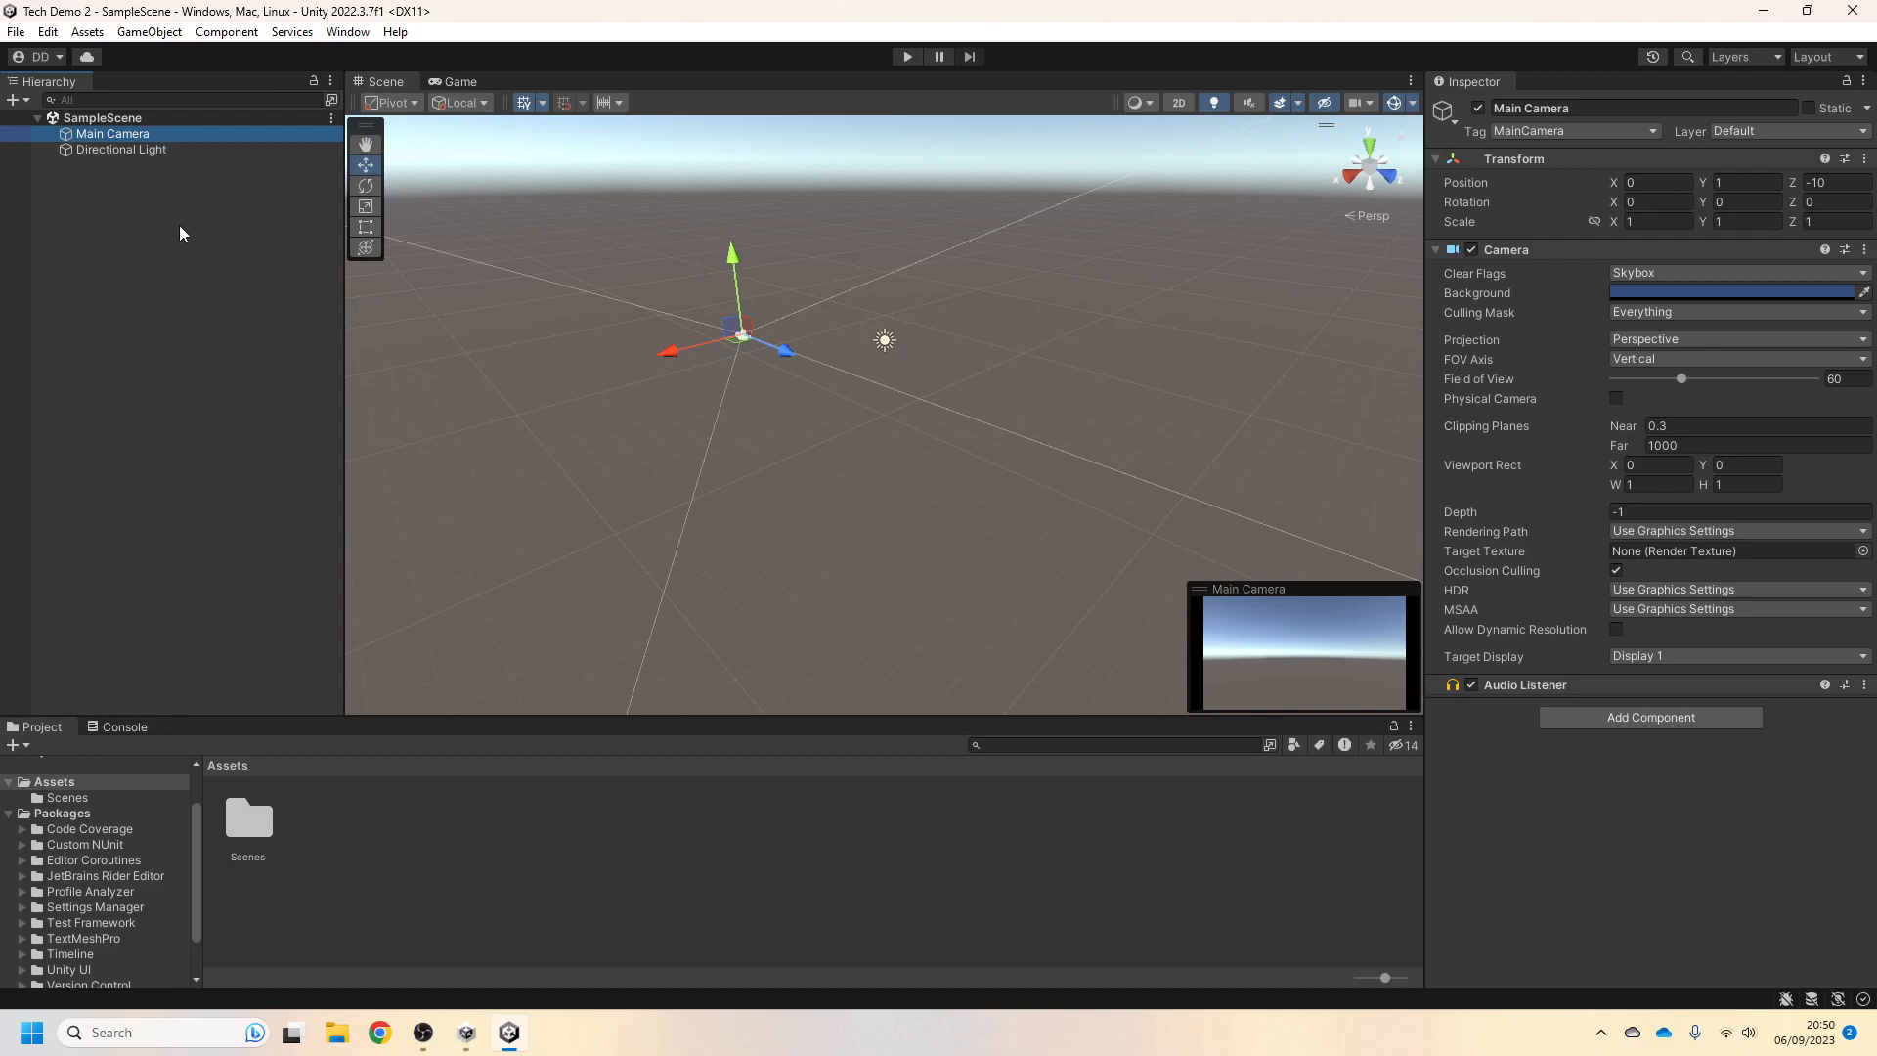
left_click(167, 153)
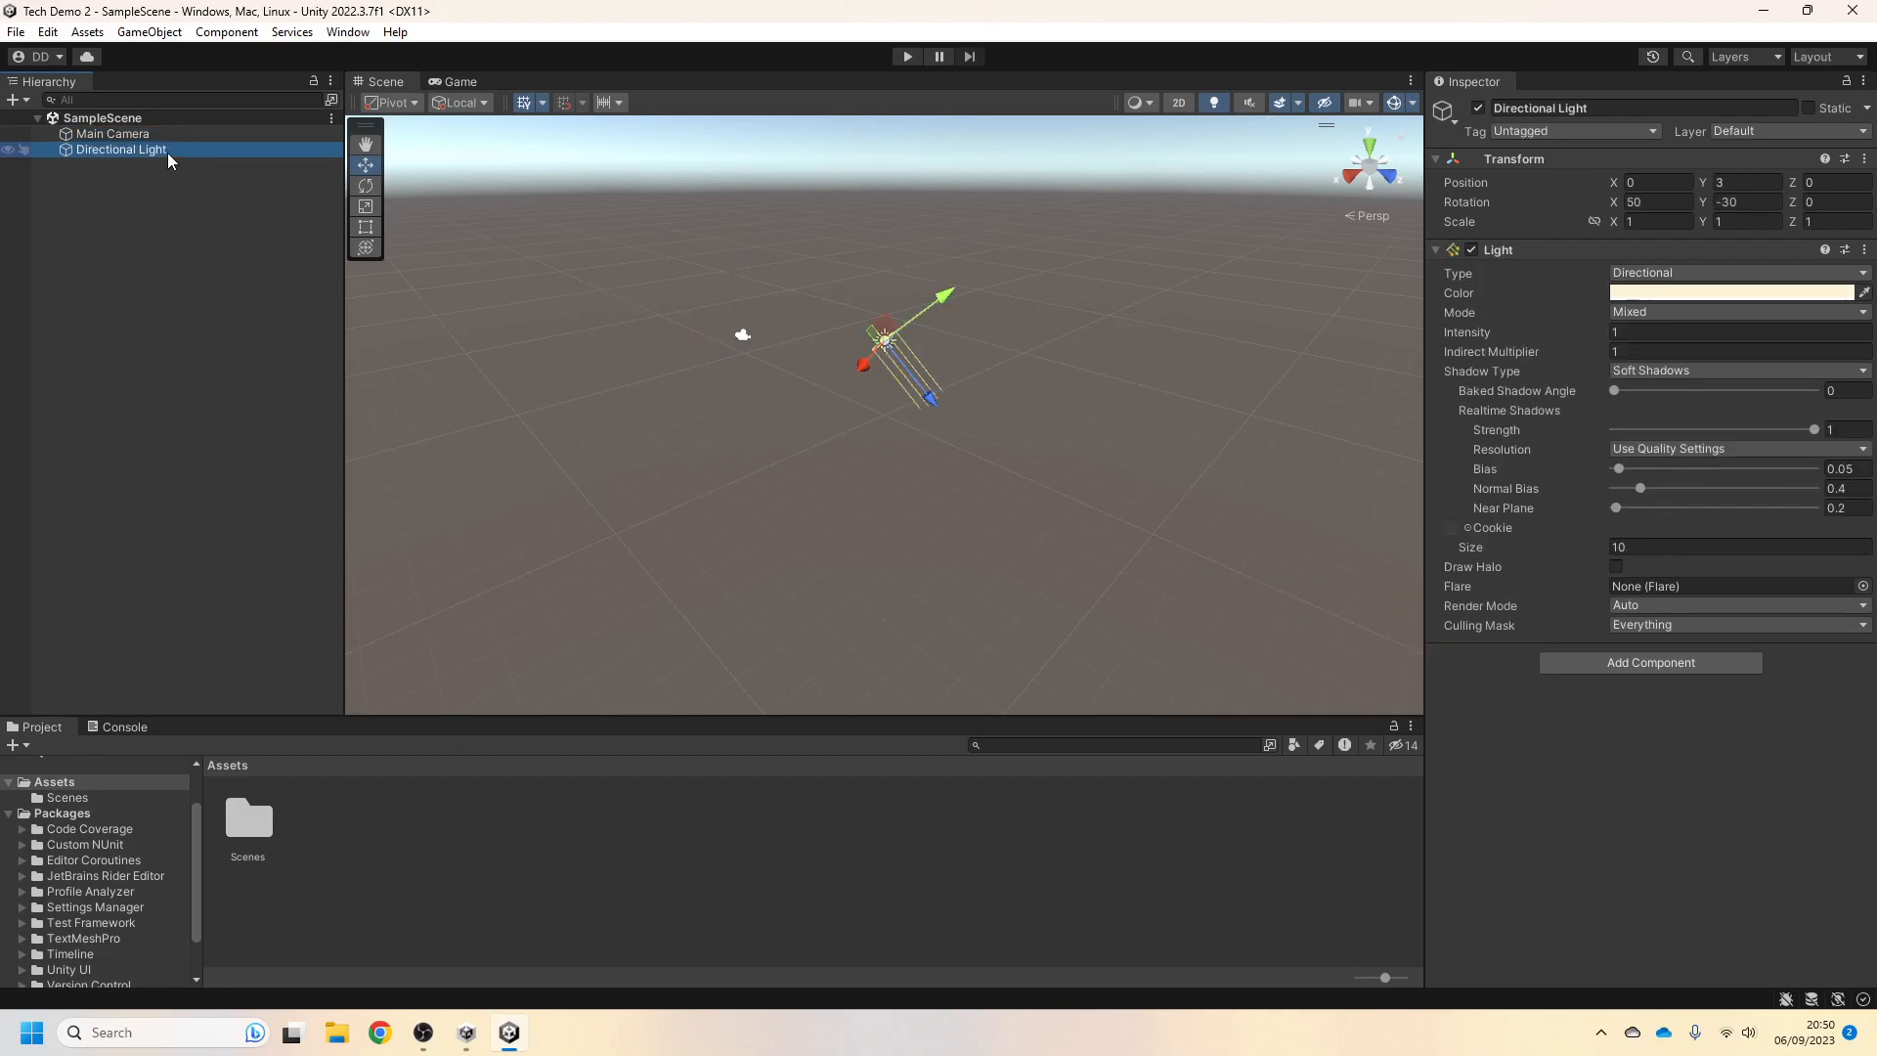
left_click(167, 137)
left_click(168, 149)
left_click(823, 554)
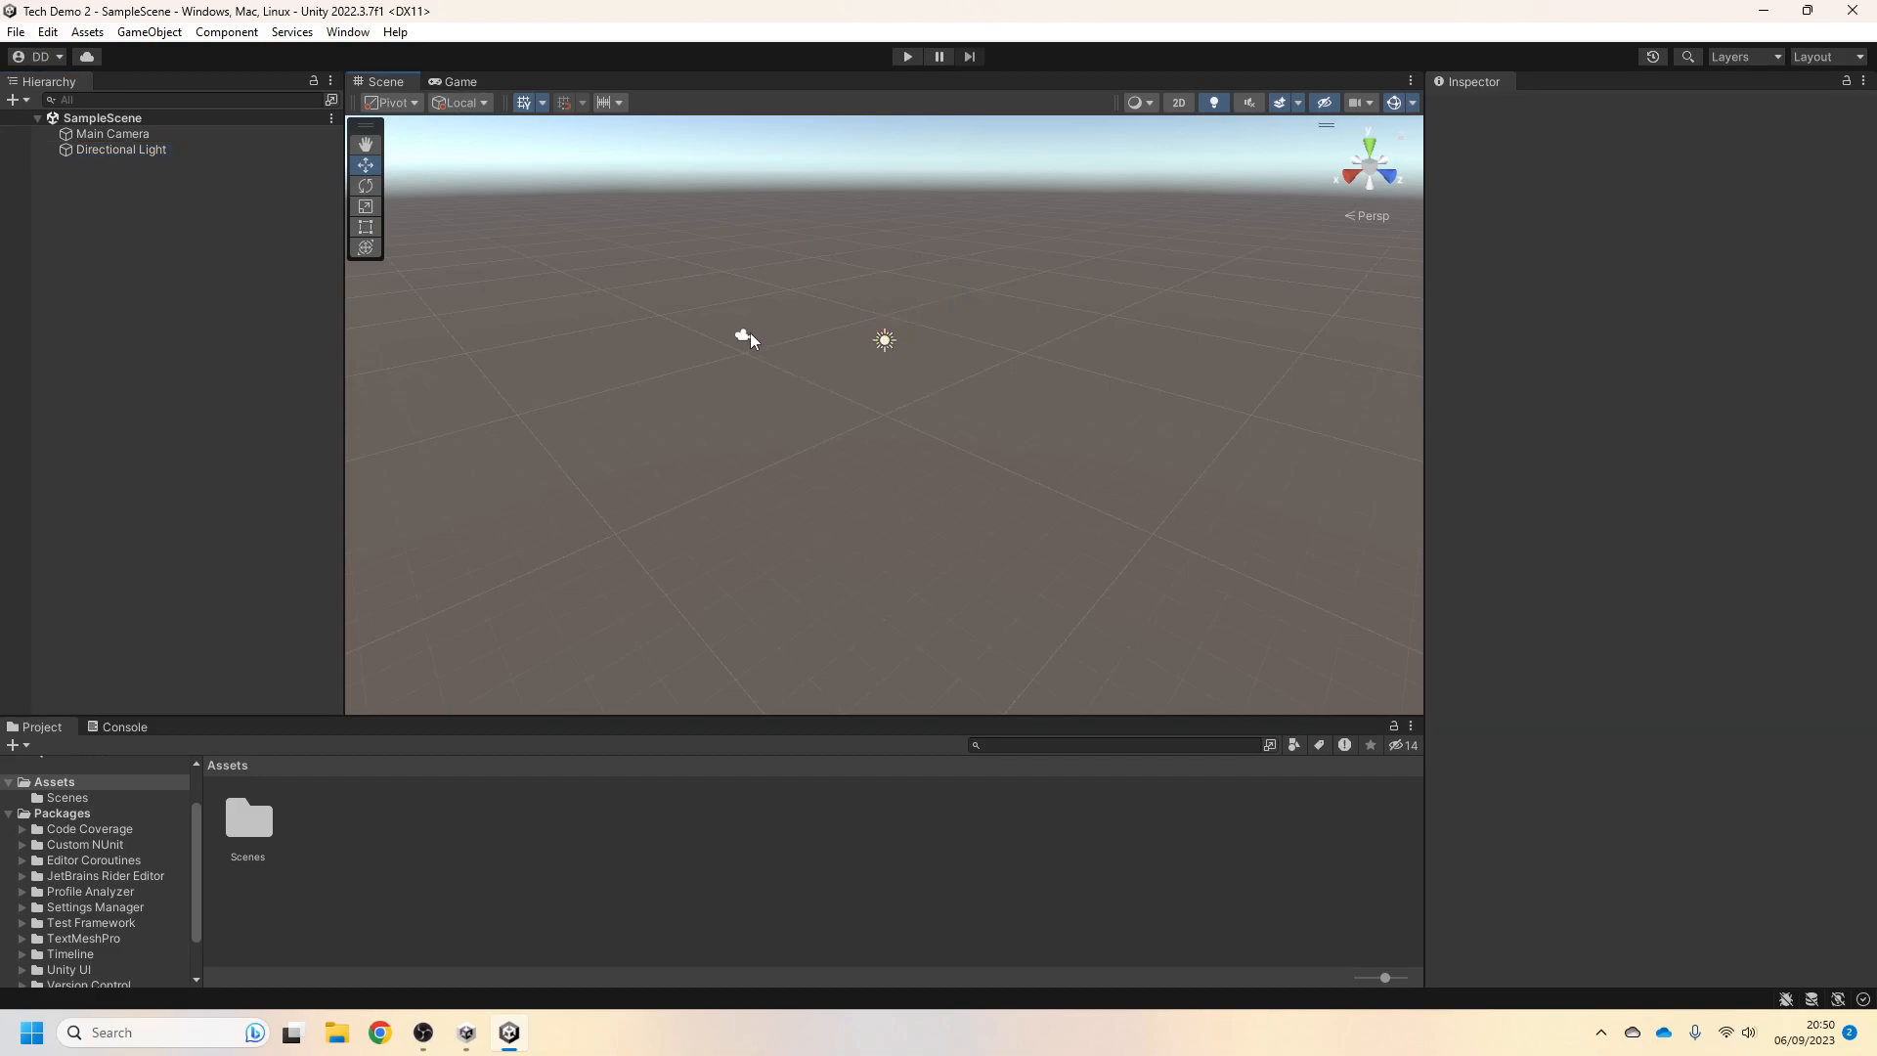
left_click(749, 332)
left_click(886, 338)
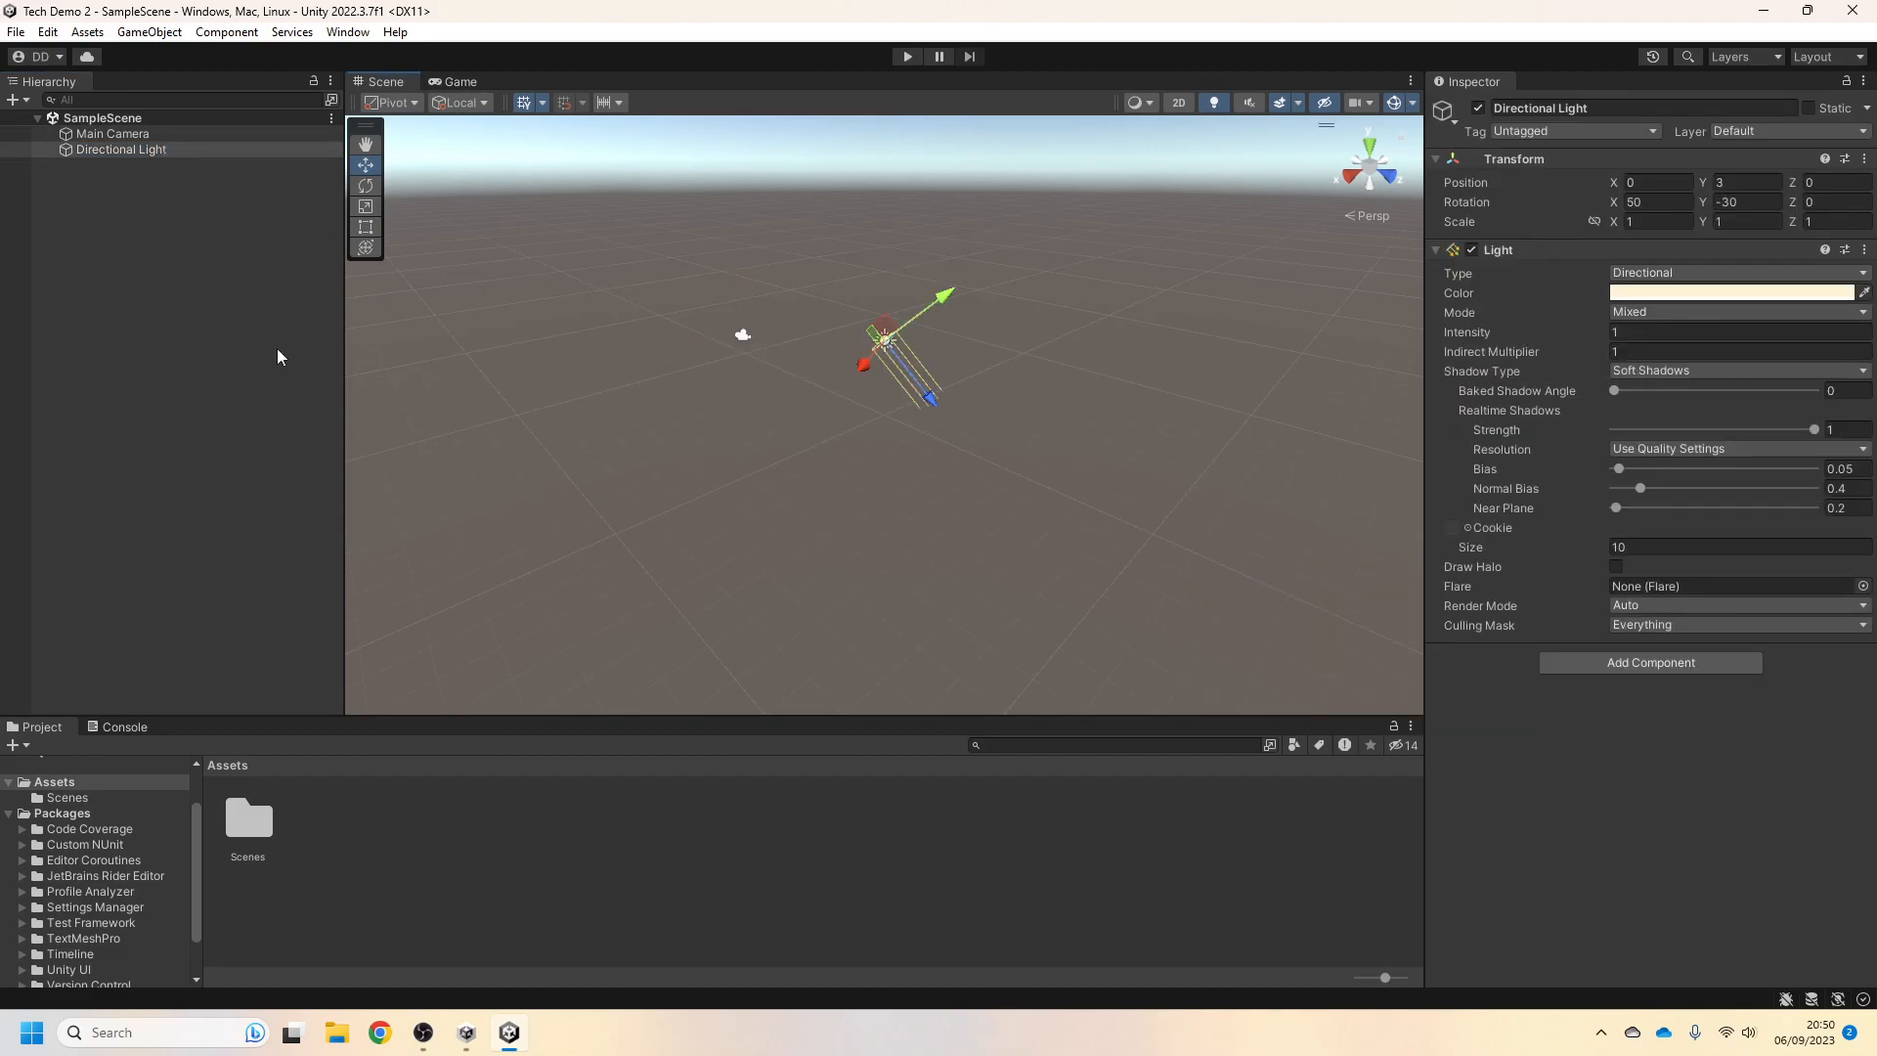
left_click(745, 335)
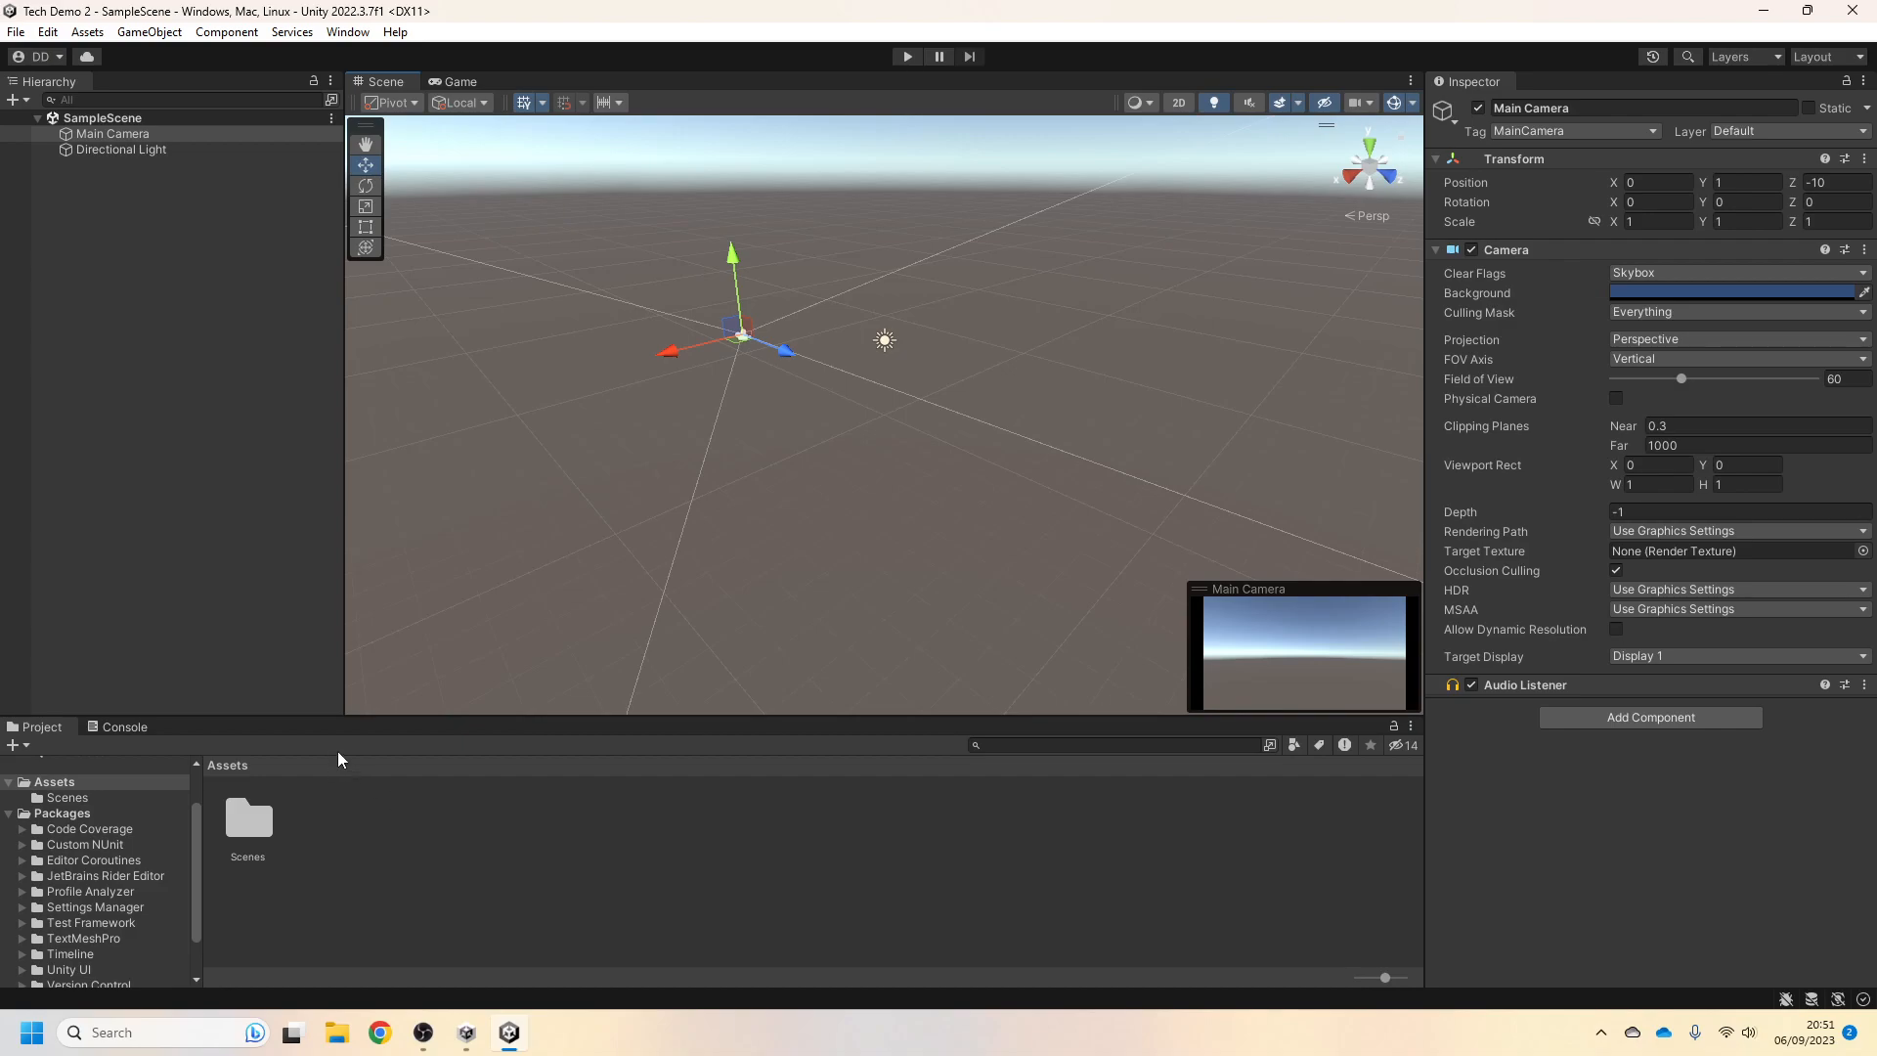
View the Console, return to the project assets, and run and stop a play test of the empty scene
left_click(151, 727)
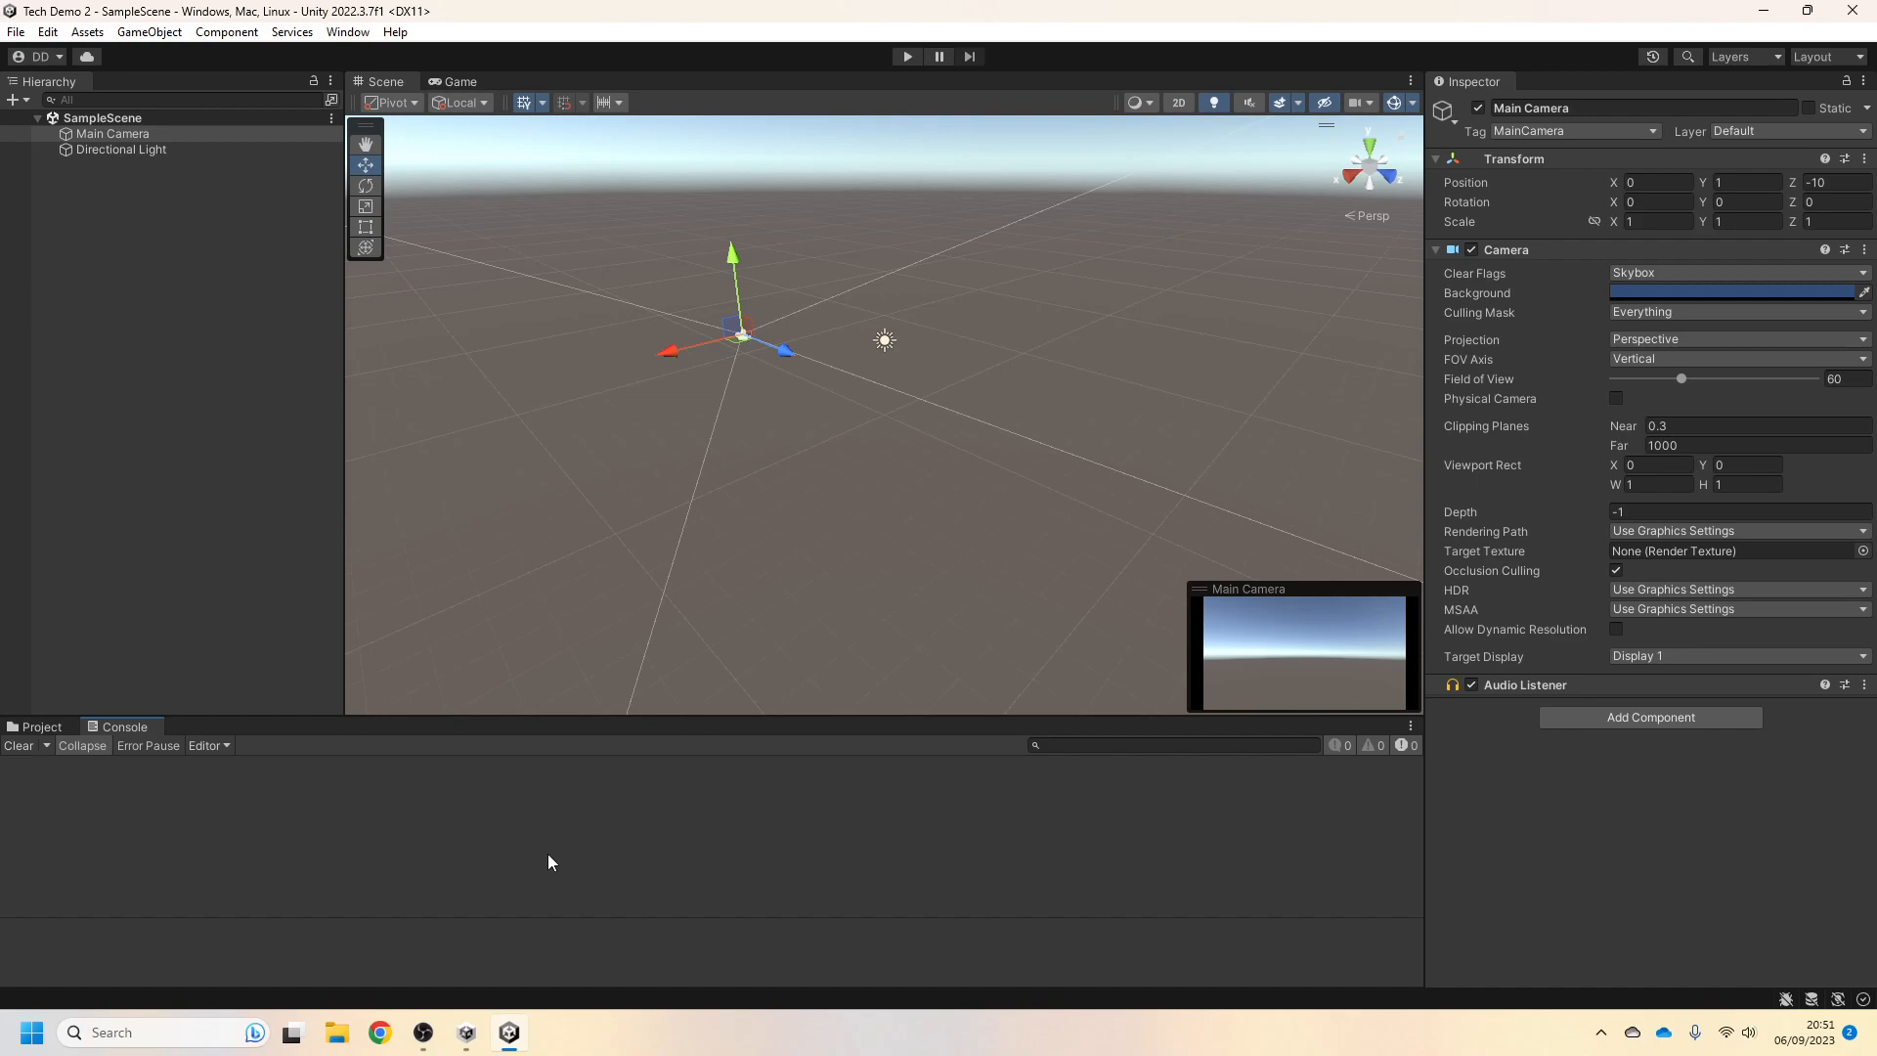
left_click(54, 729)
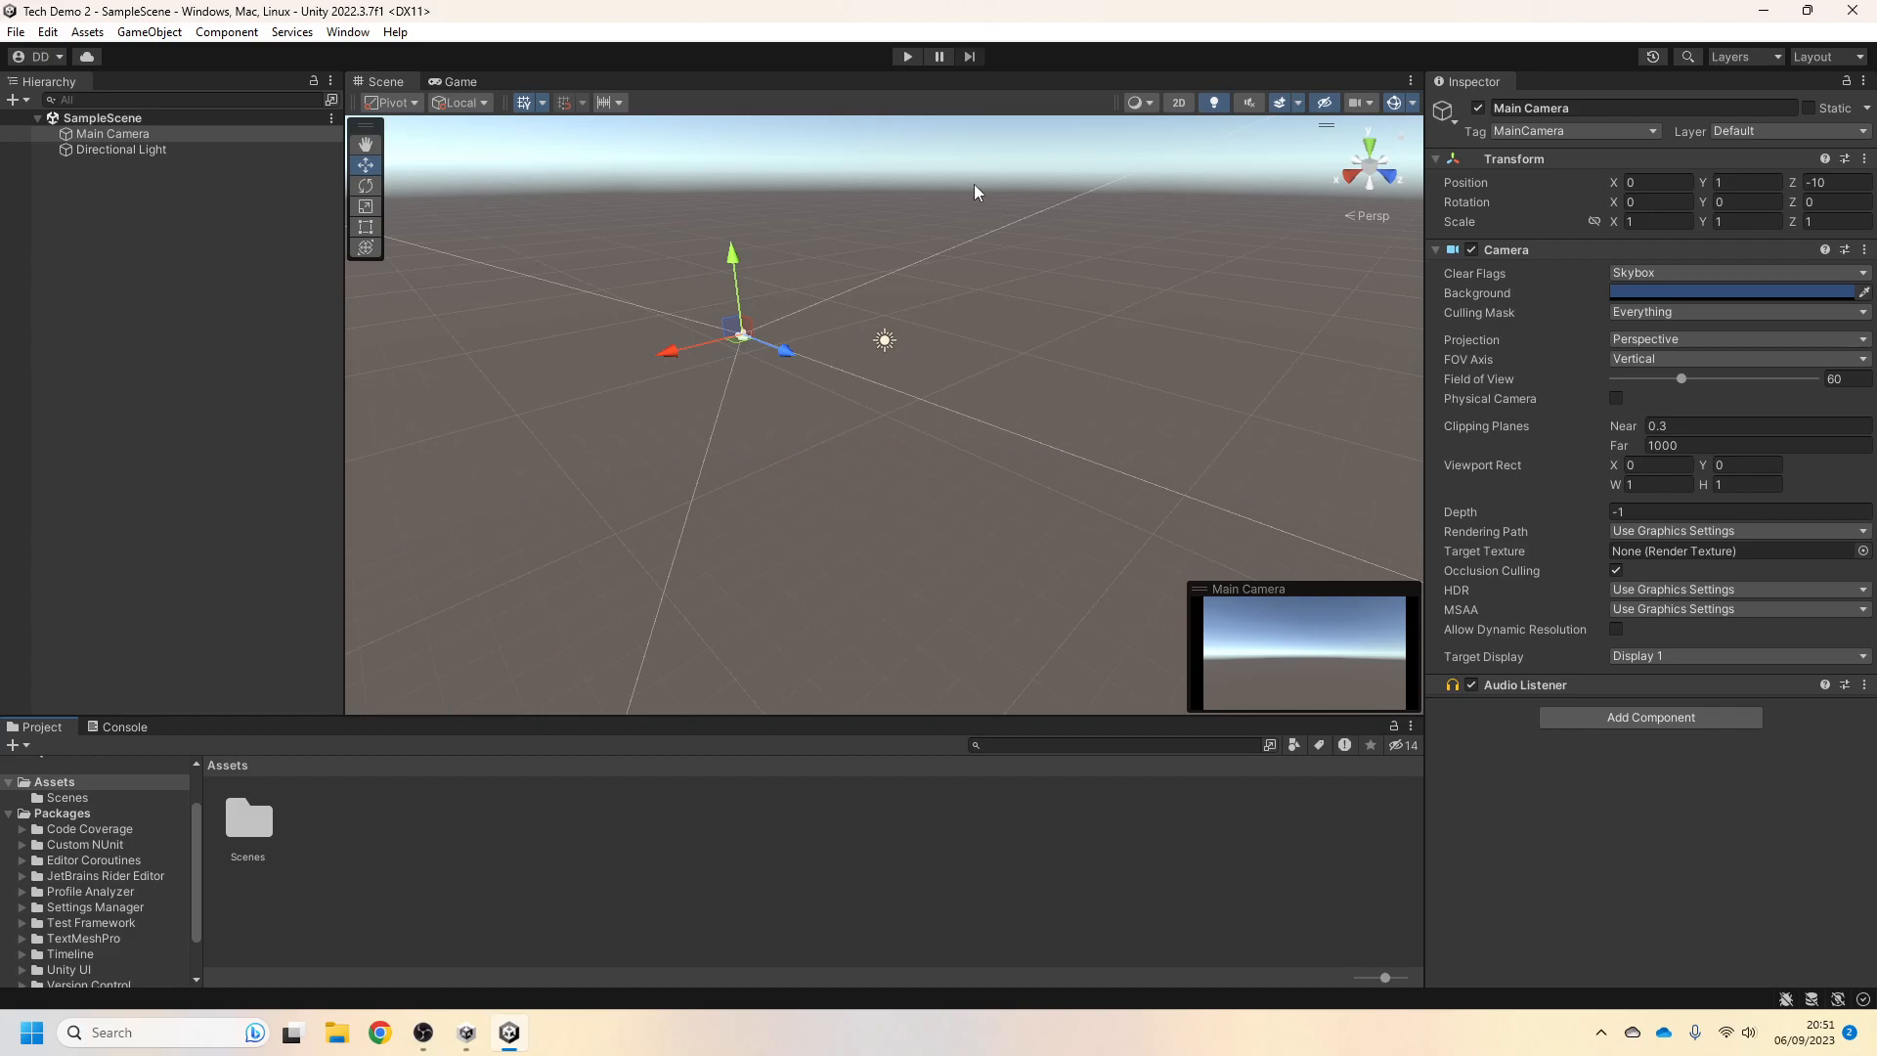
left_click(907, 56)
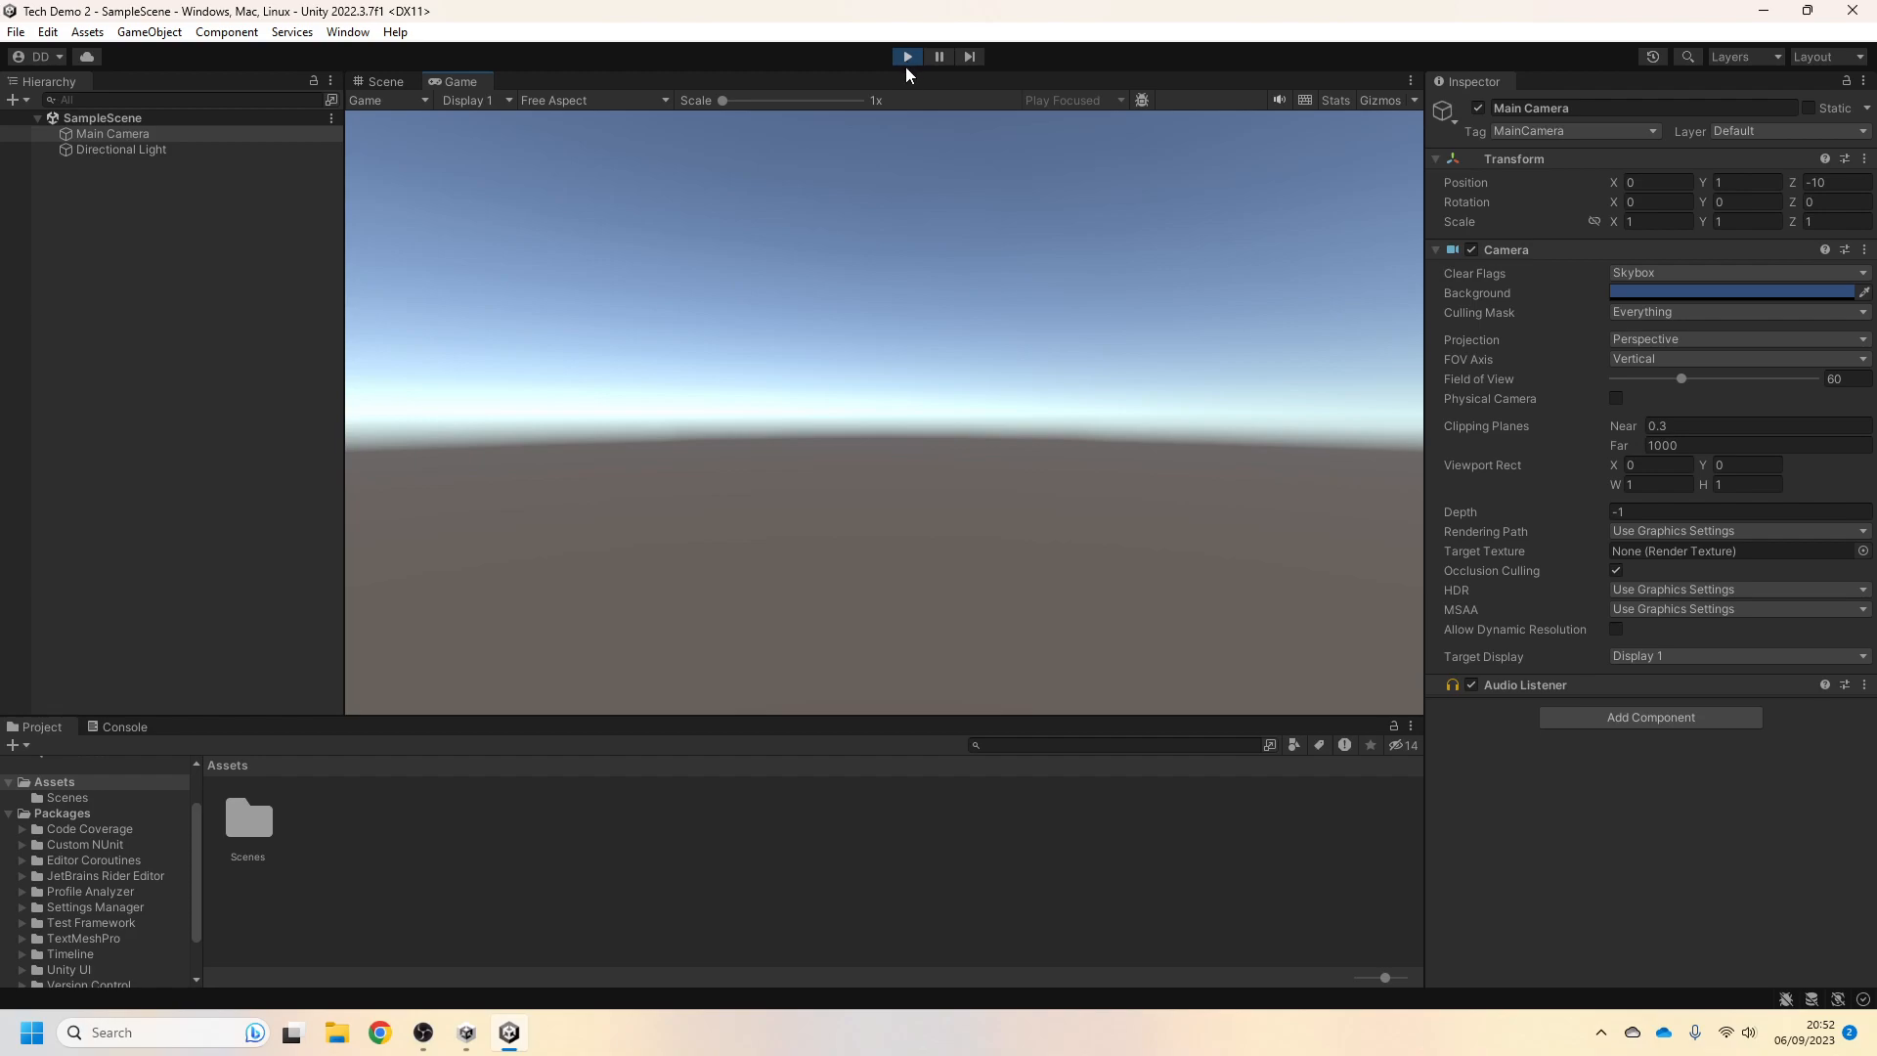
left_click(909, 57)
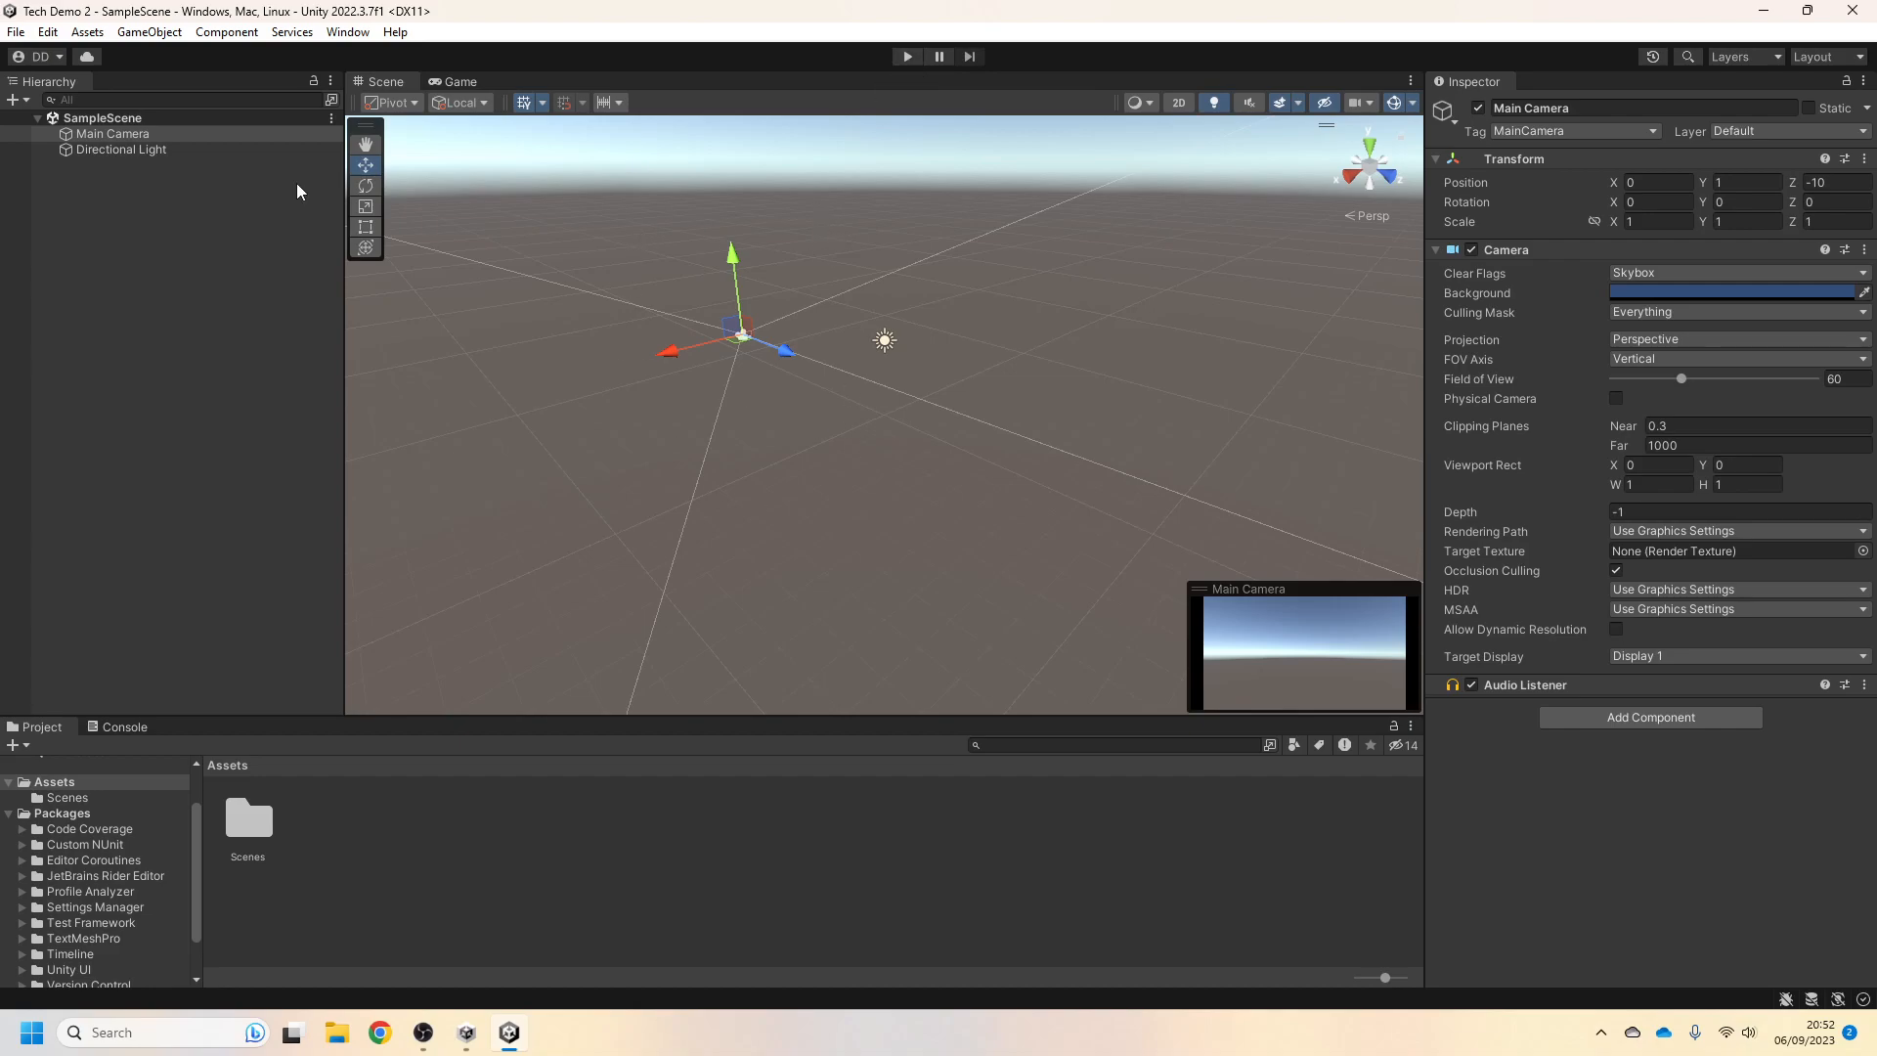
Add a 3D cube to the scene
left_click(165, 33)
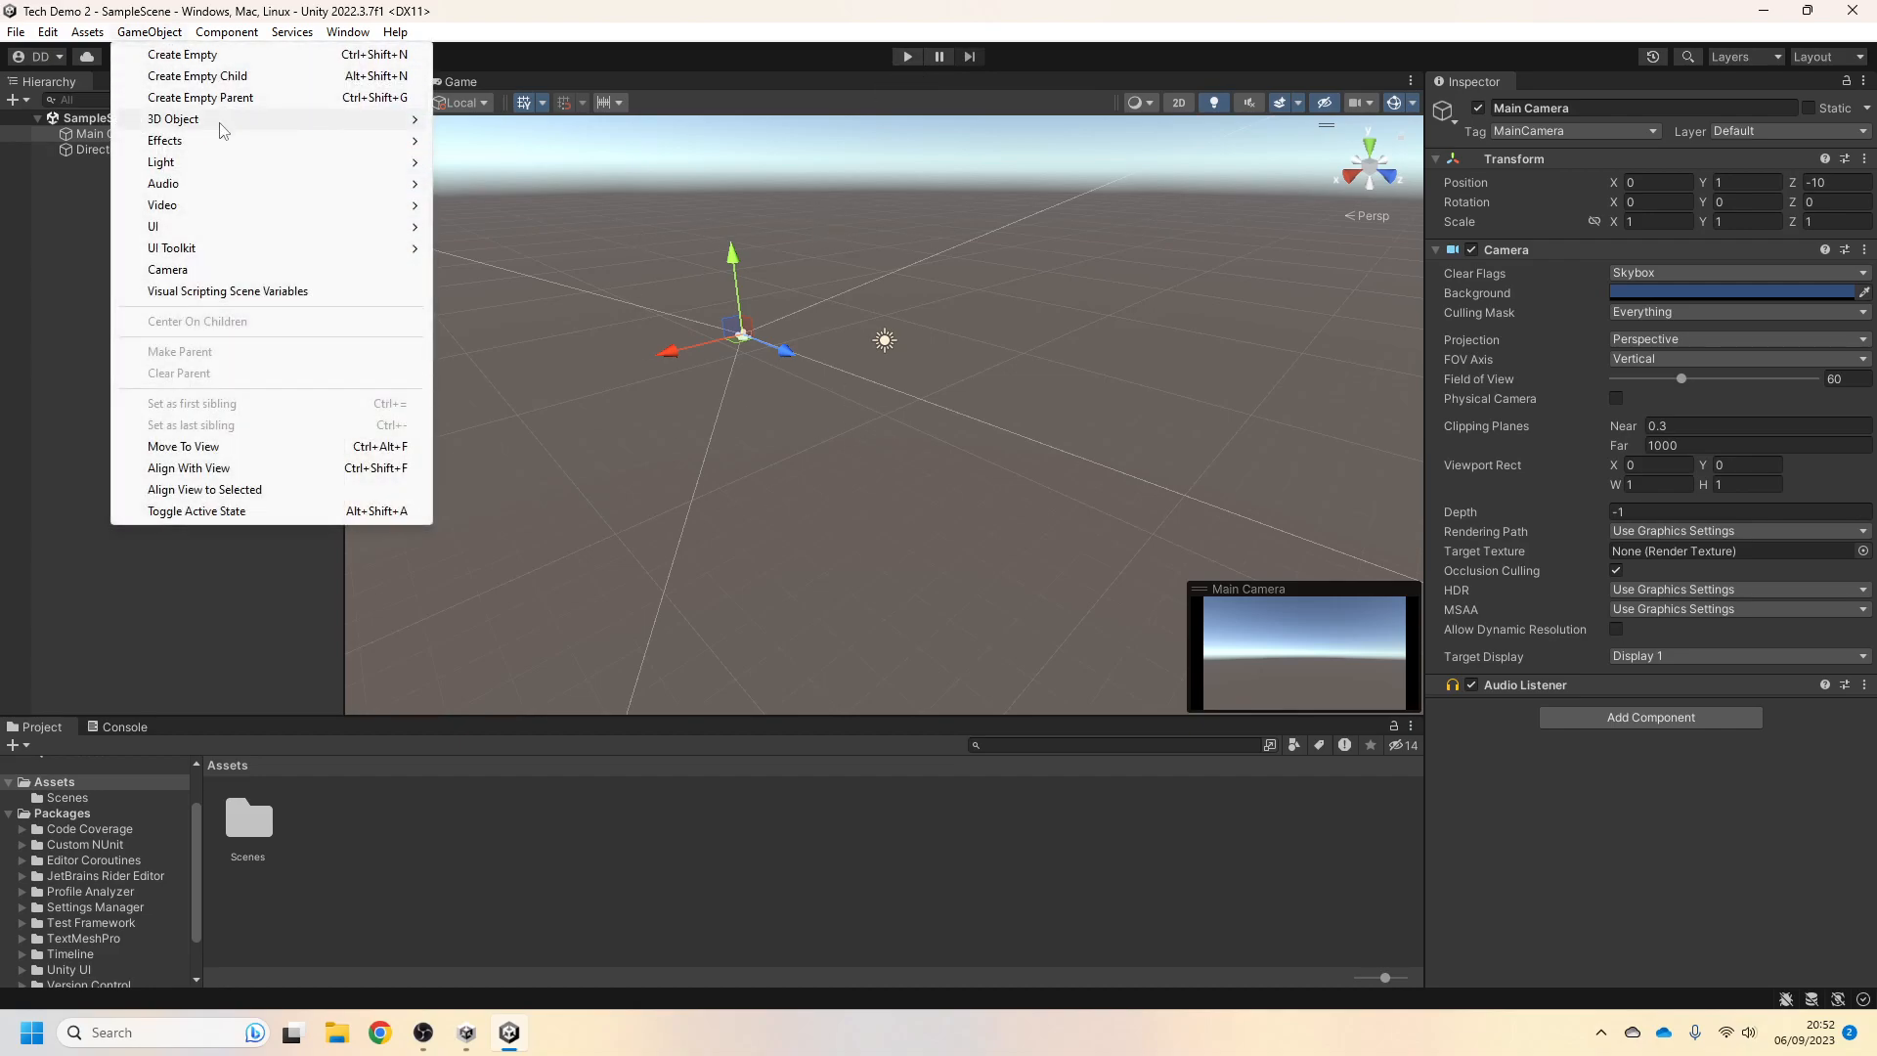
mouse_move(223, 121)
left_click(477, 121)
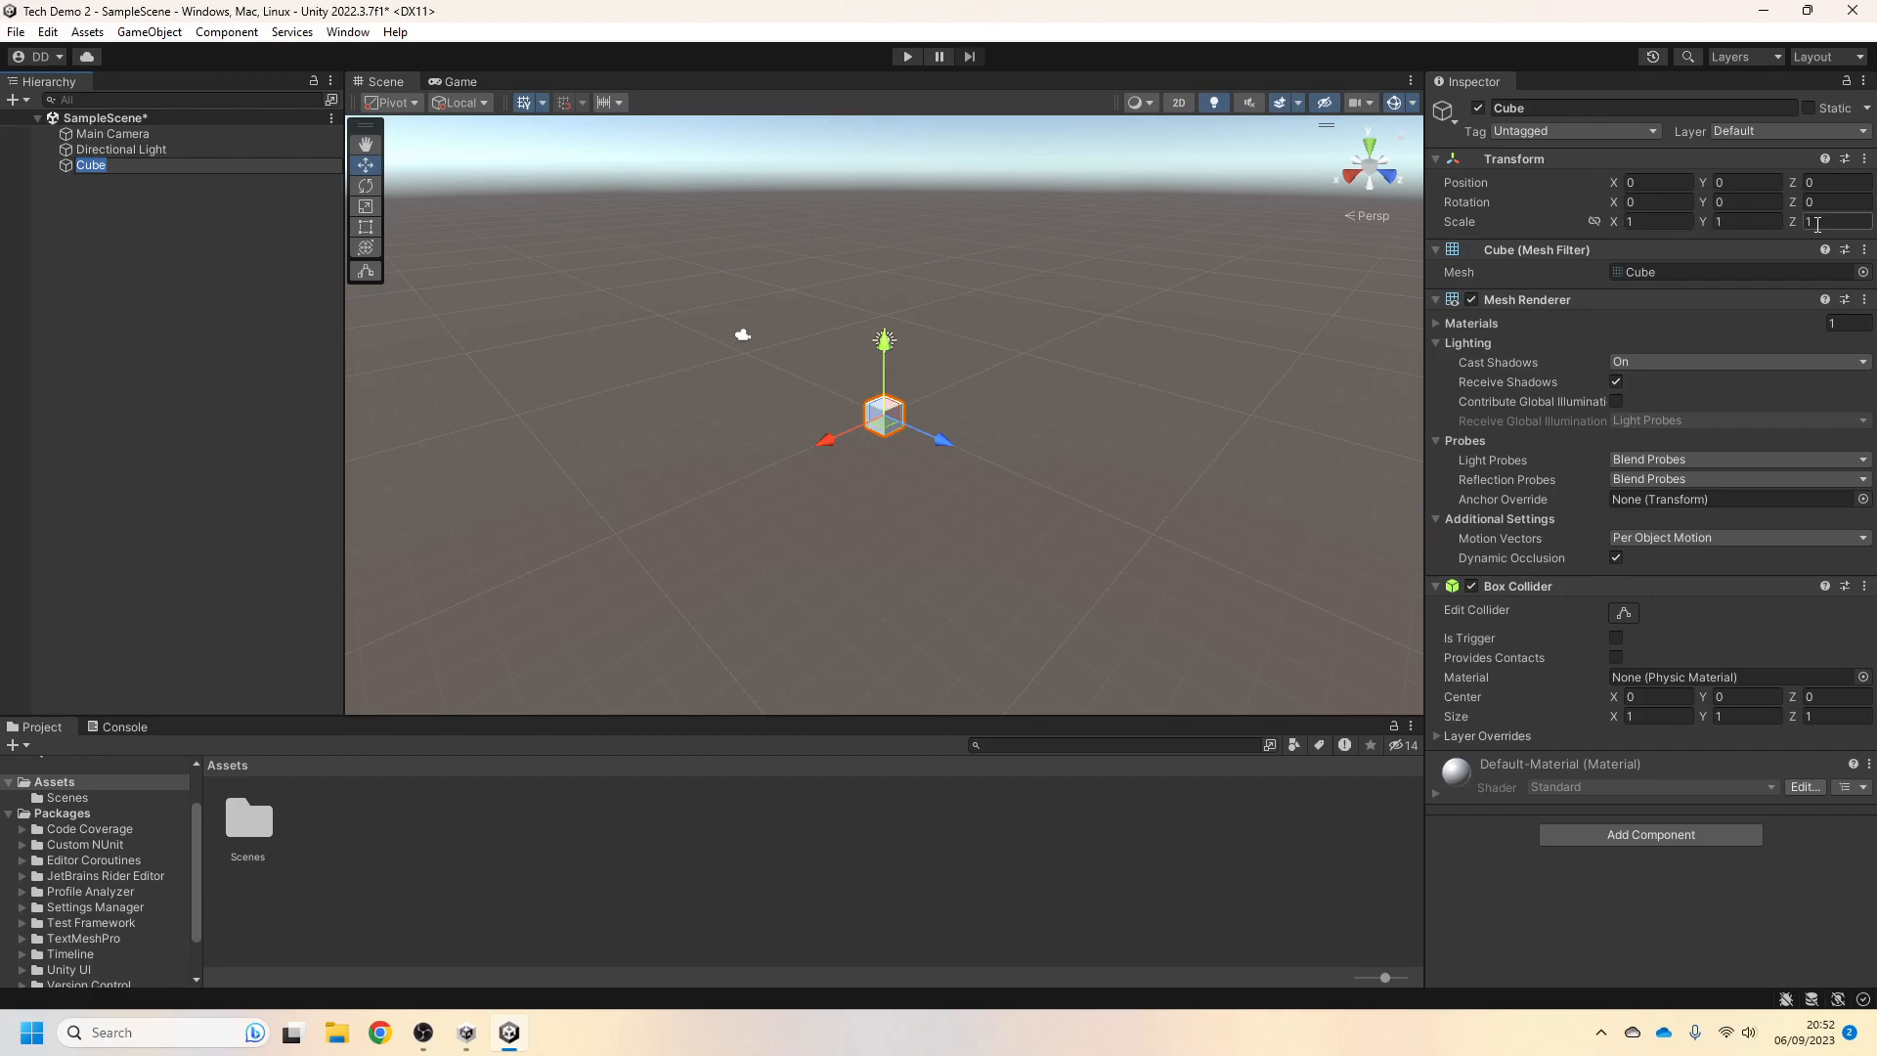
Move the cube along all three axes to a position of about X 1.24, Y 3.21, Z 3.38
left_click(374, 168)
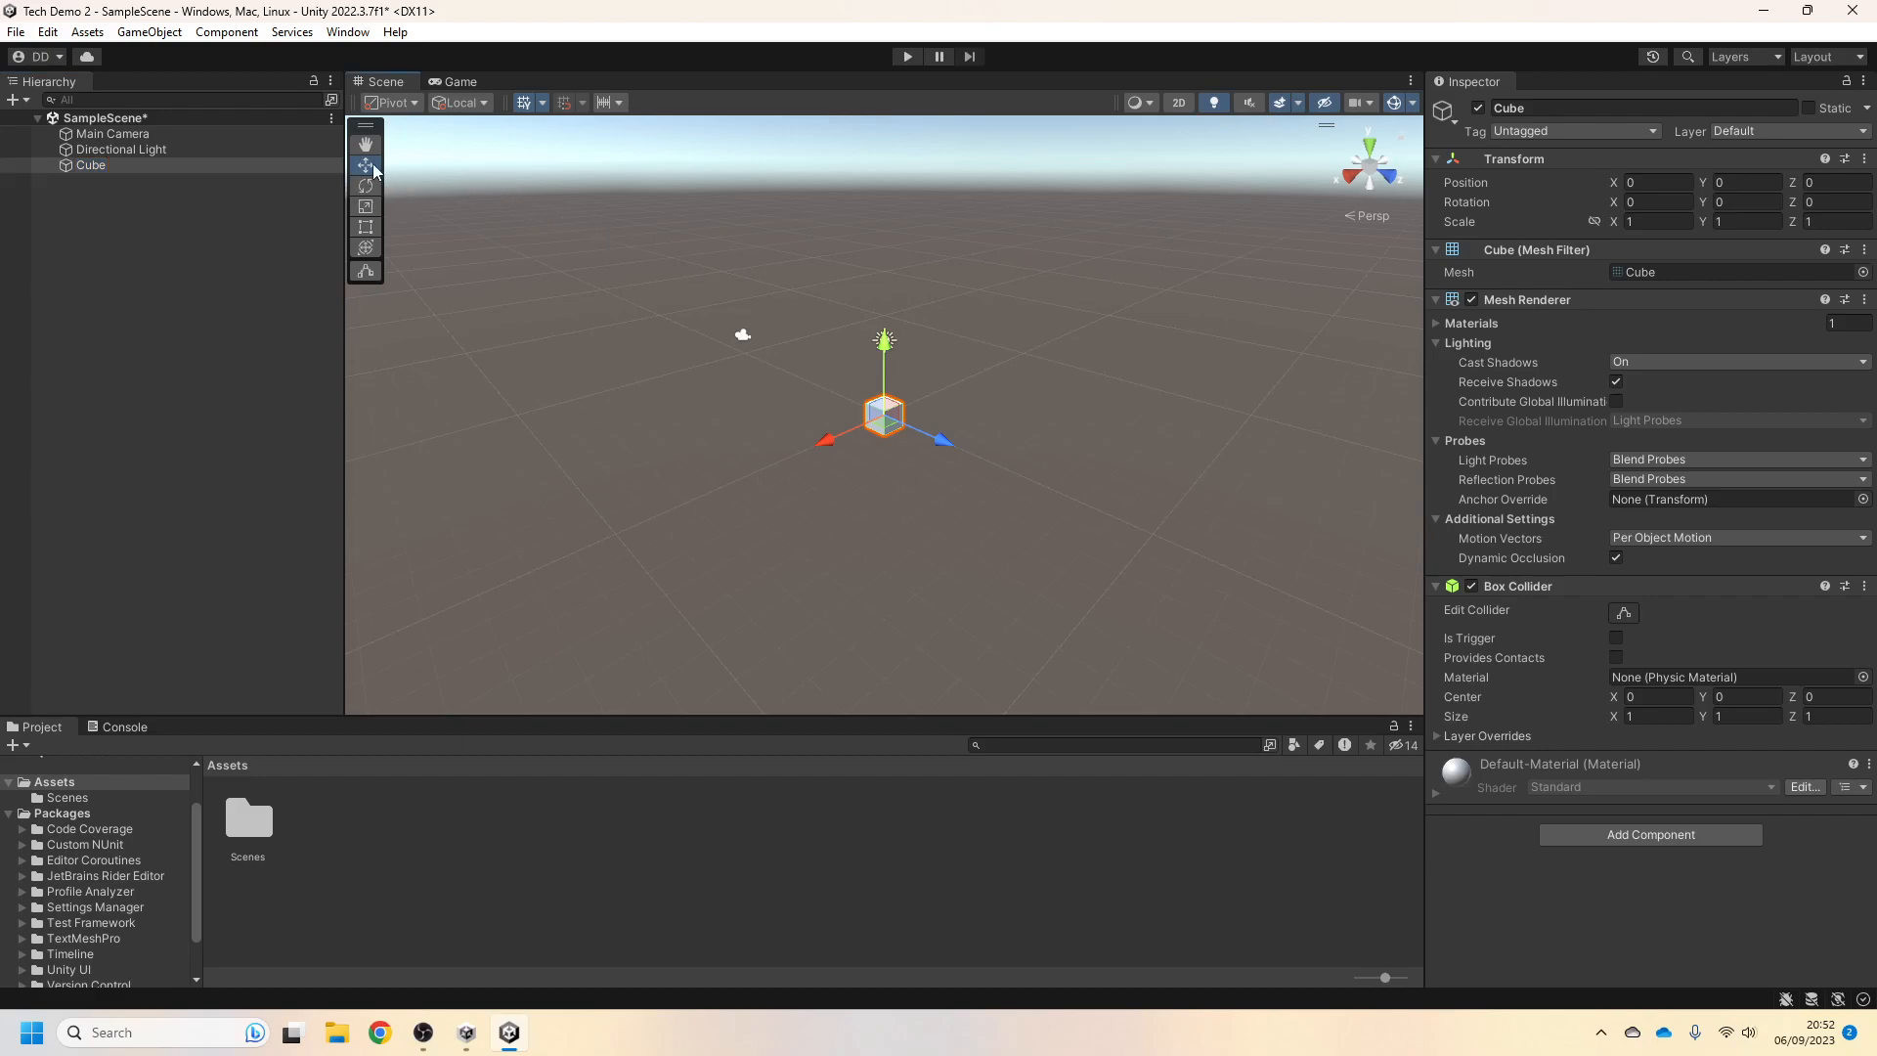
mouse_move(835, 436)
left_mouse_down()
mouse_move(778, 461)
mouse_move(831, 441)
left_mouse_up()
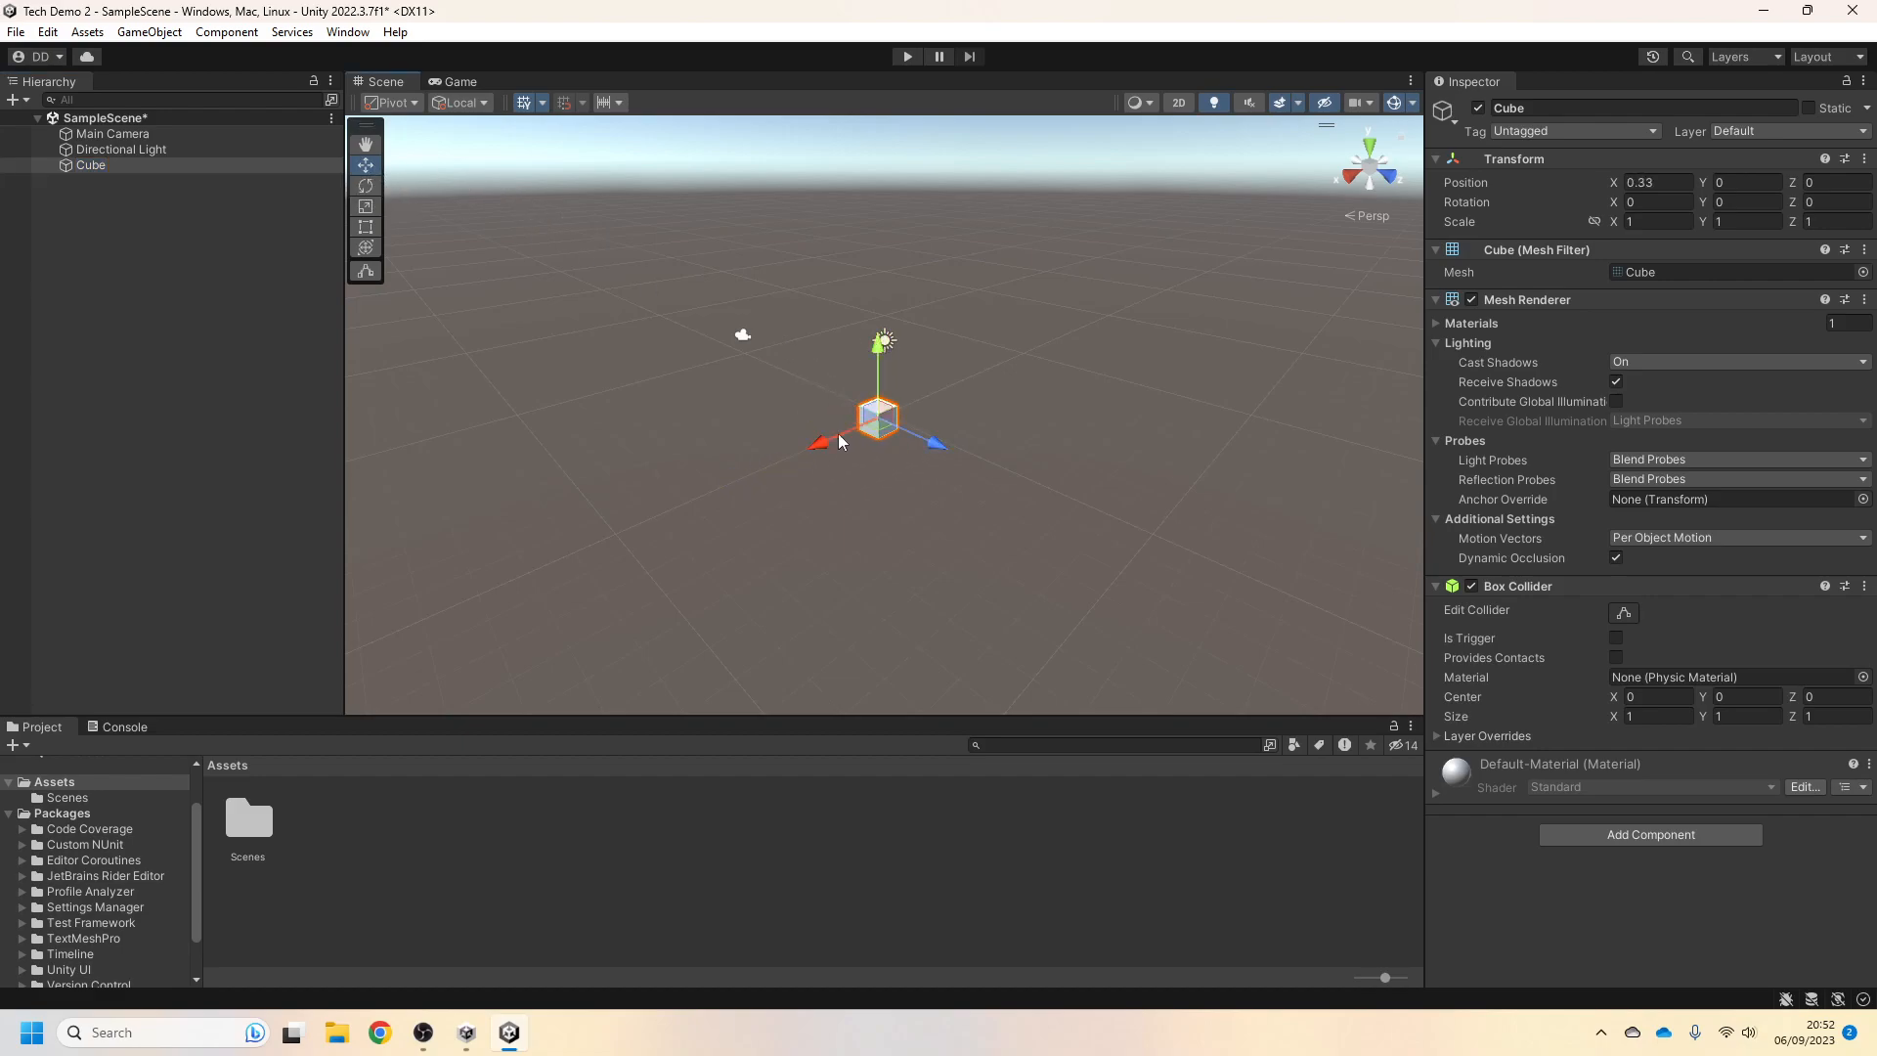
left_click_drag(883, 345, 900, 270)
left_click_drag(918, 357, 1004, 384)
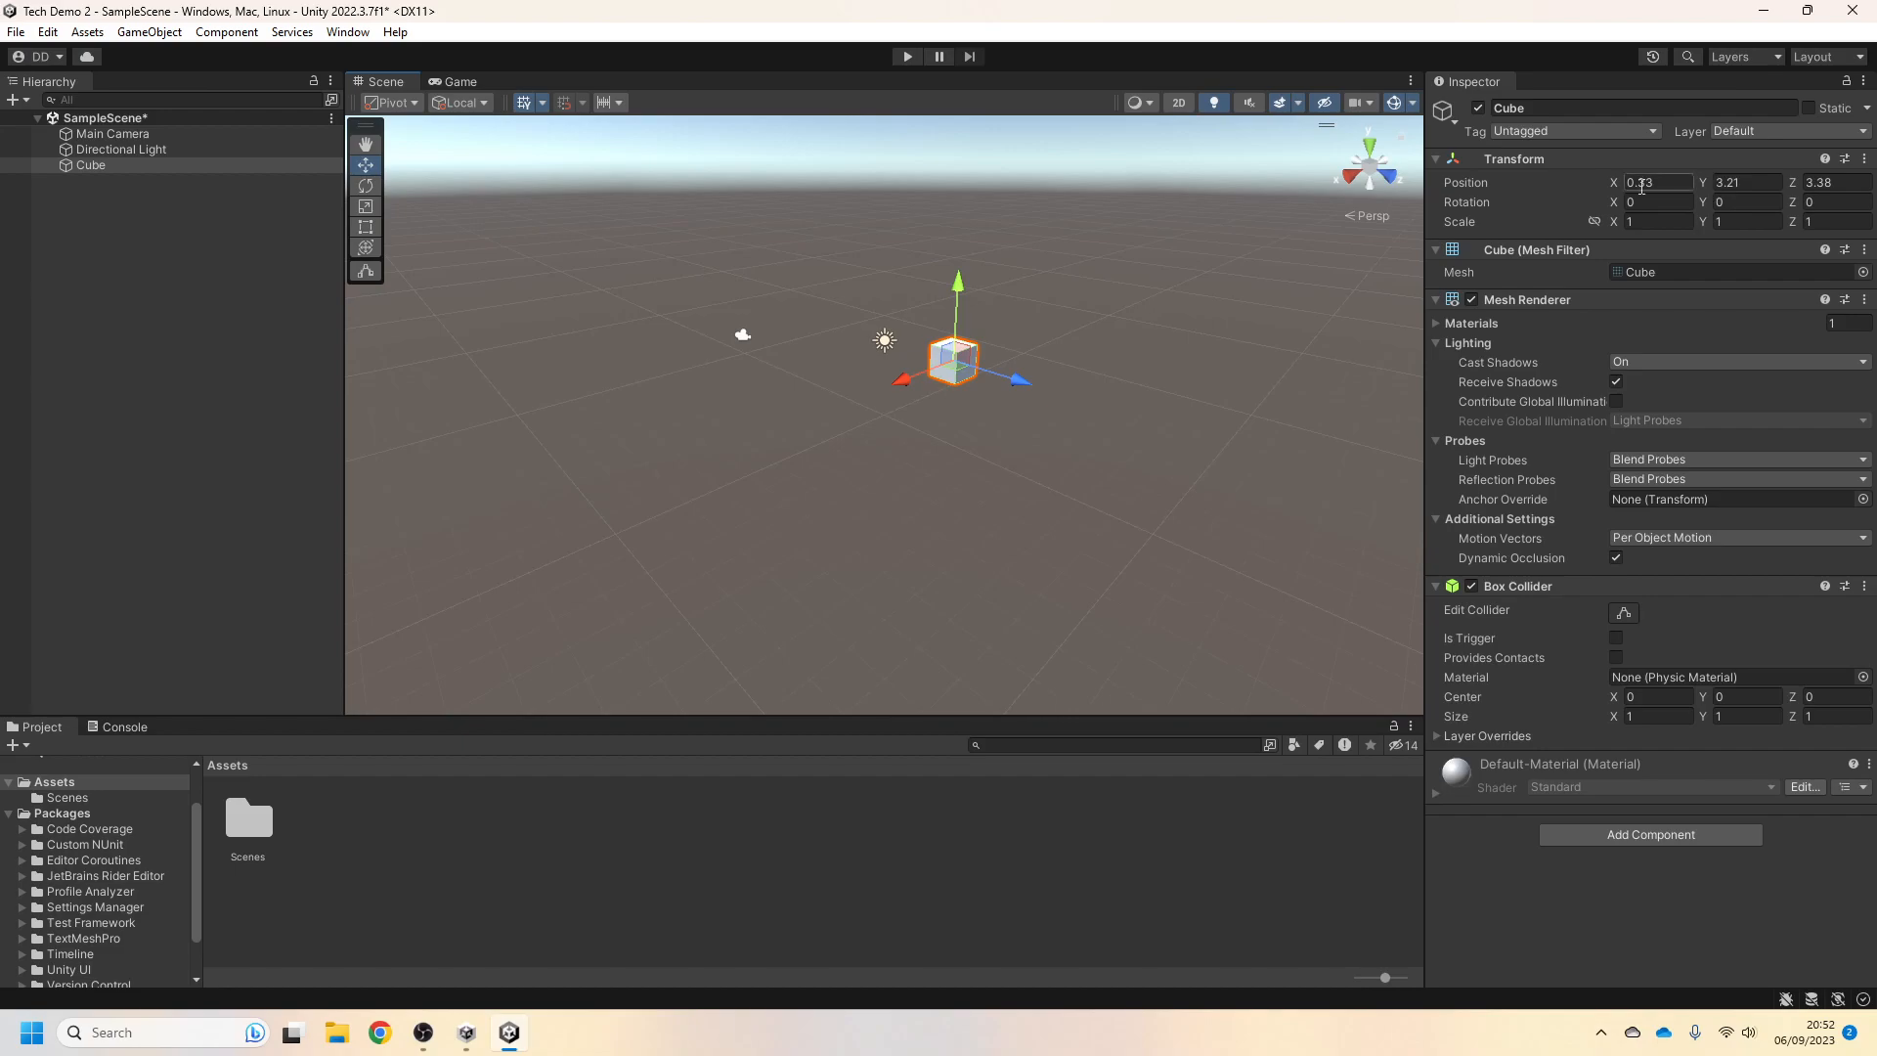
mouse_move(1614, 190)
left_mouse_down()
mouse_move(1707, 190)
mouse_move(1493, 182)
mouse_move(1858, 196)
mouse_move(1649, 201)
left_mouse_up()
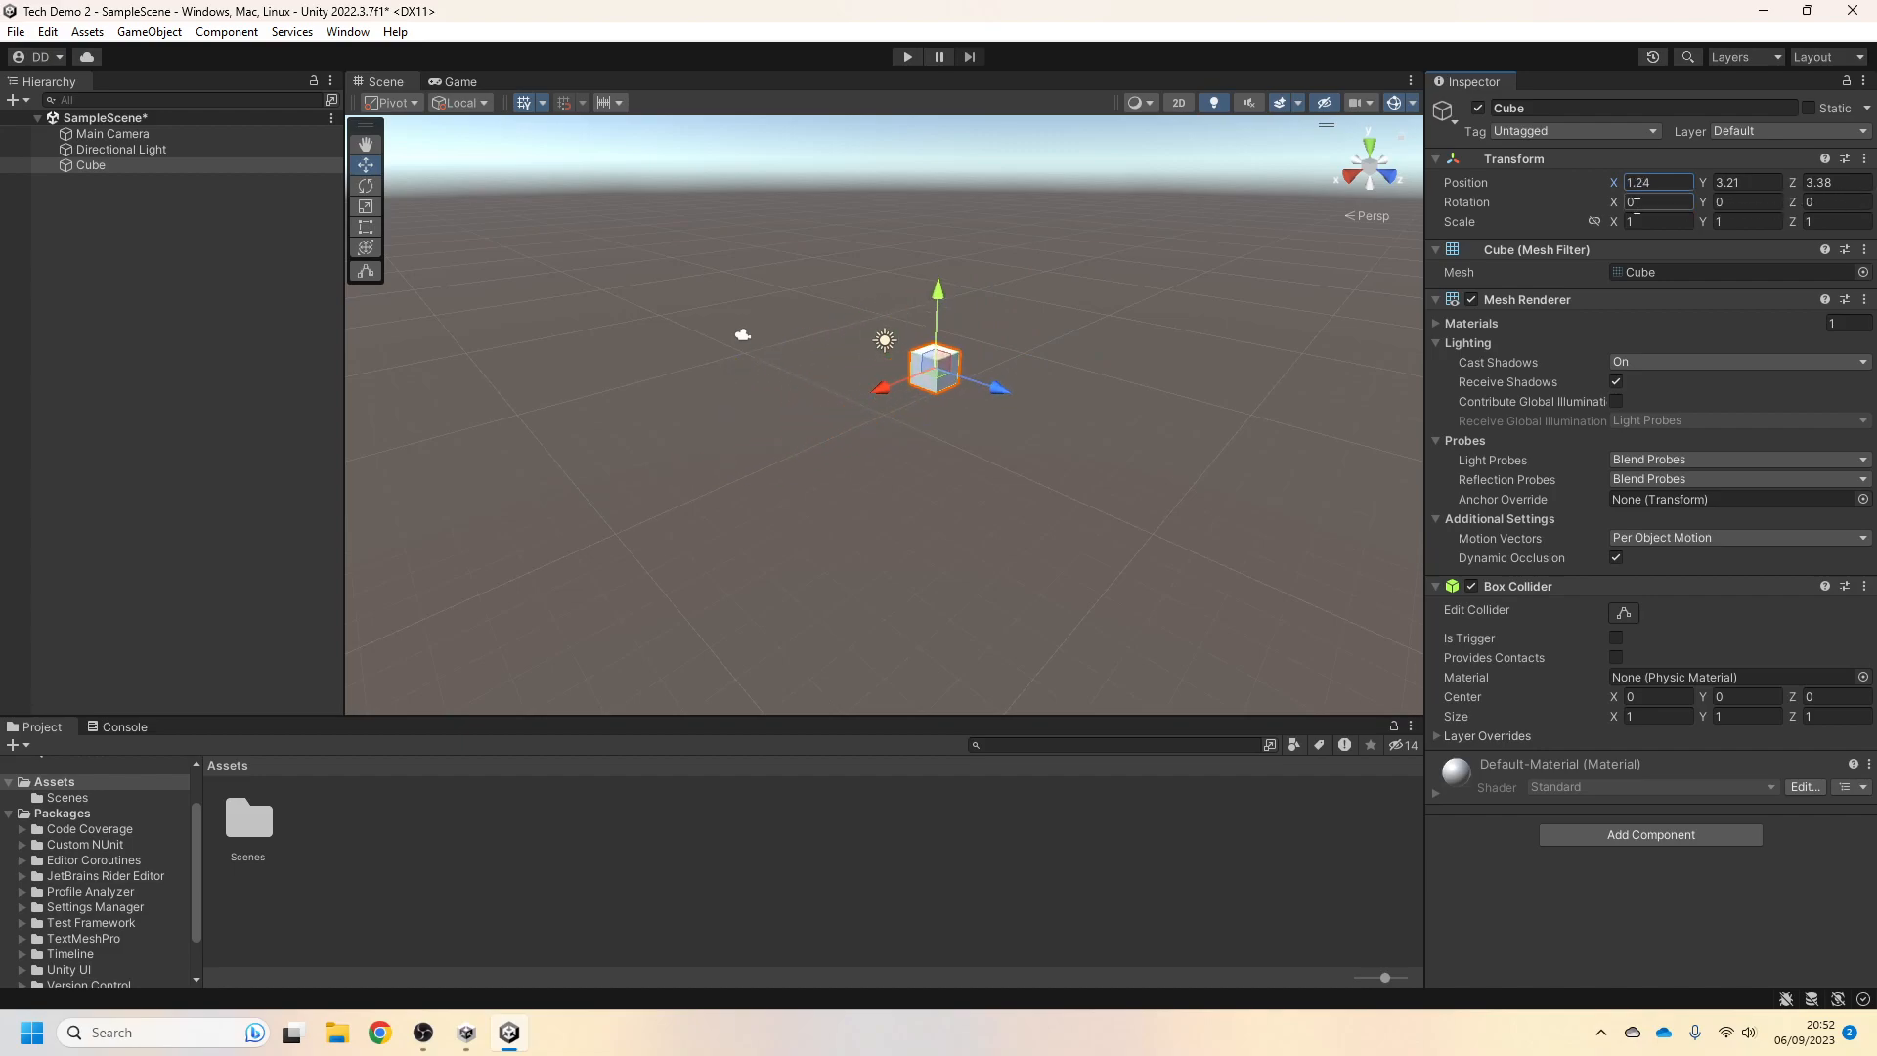
Rotate the cube to about X 28.9, Y -36.4, Z -22.1, and scale it to about X 2.1, Y 4.6, Z 2.1
left_click(378, 188)
left_click_drag(986, 327, 1022, 459)
left_click_drag(1702, 210, 1804, 229)
left_click(366, 206)
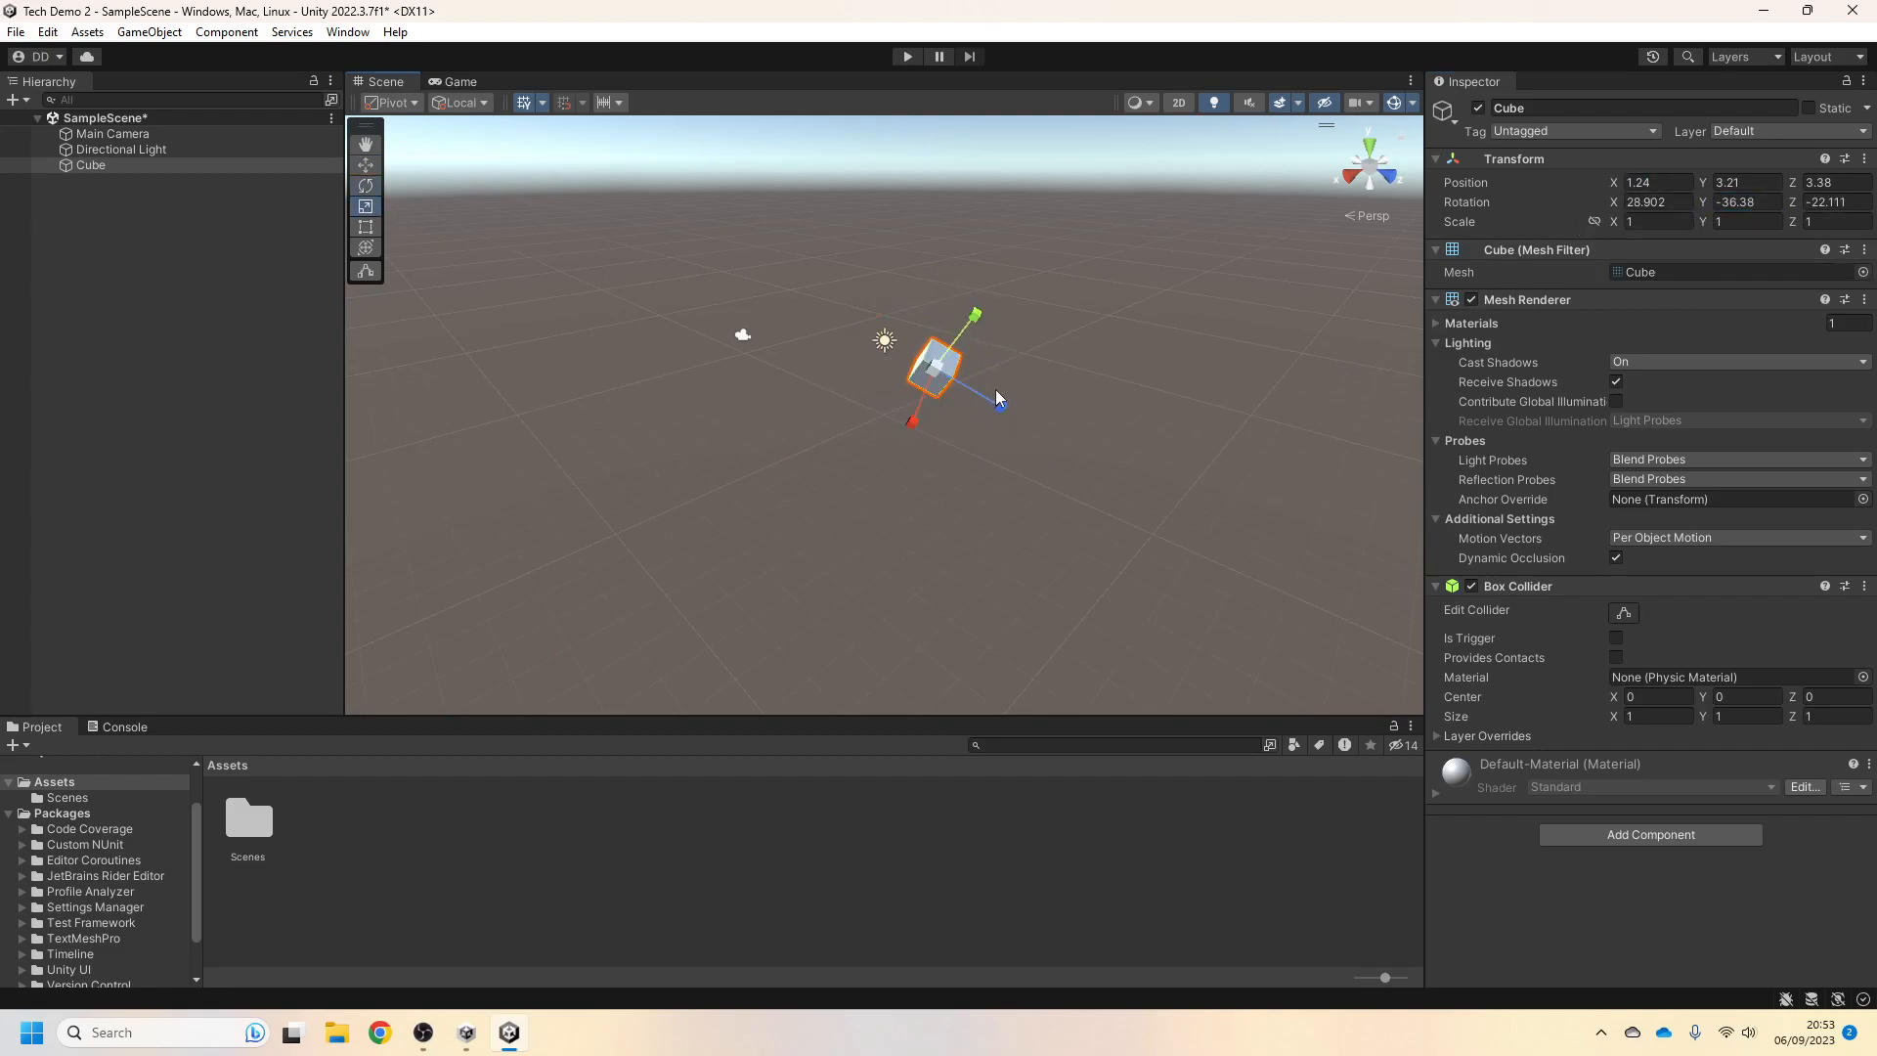
left_click_drag(937, 369, 1054, 288)
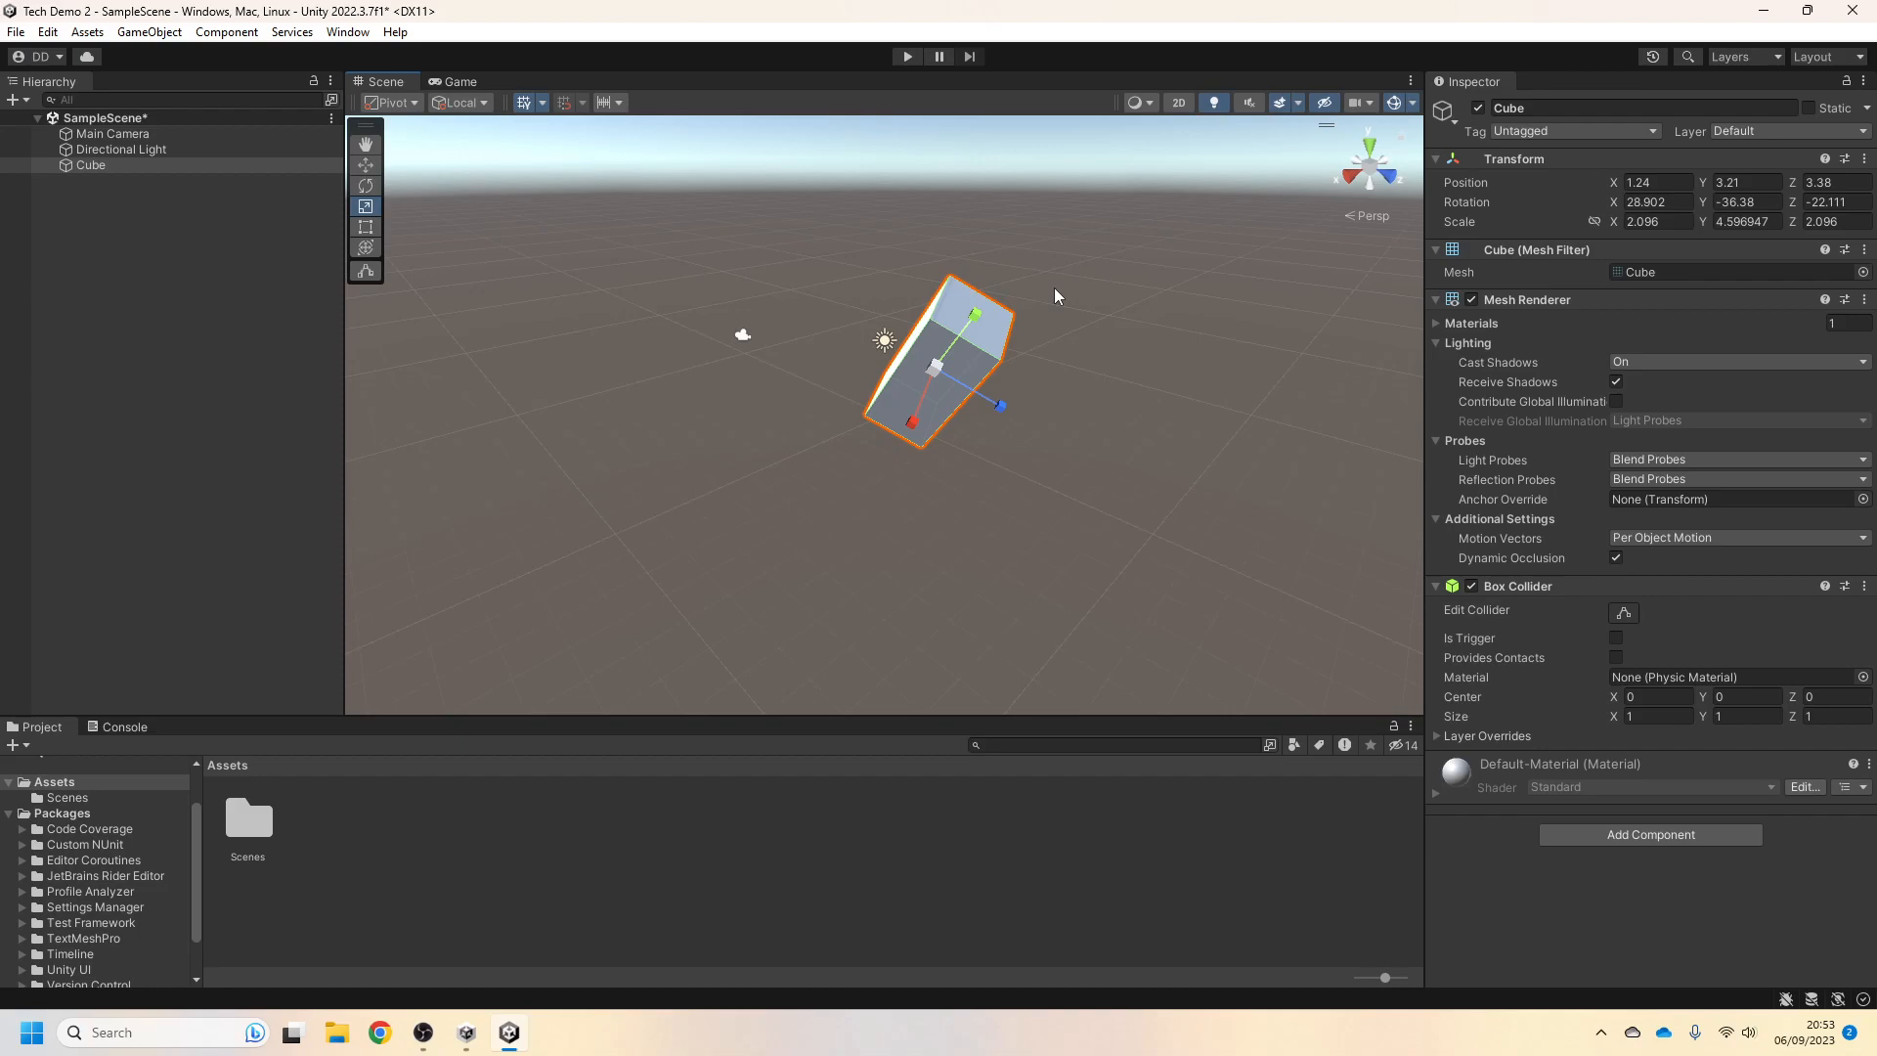
Reset the cube's Transform to its default position, rotation and scale, and deselect the cube
right_click(1517, 161)
left_click(1565, 175)
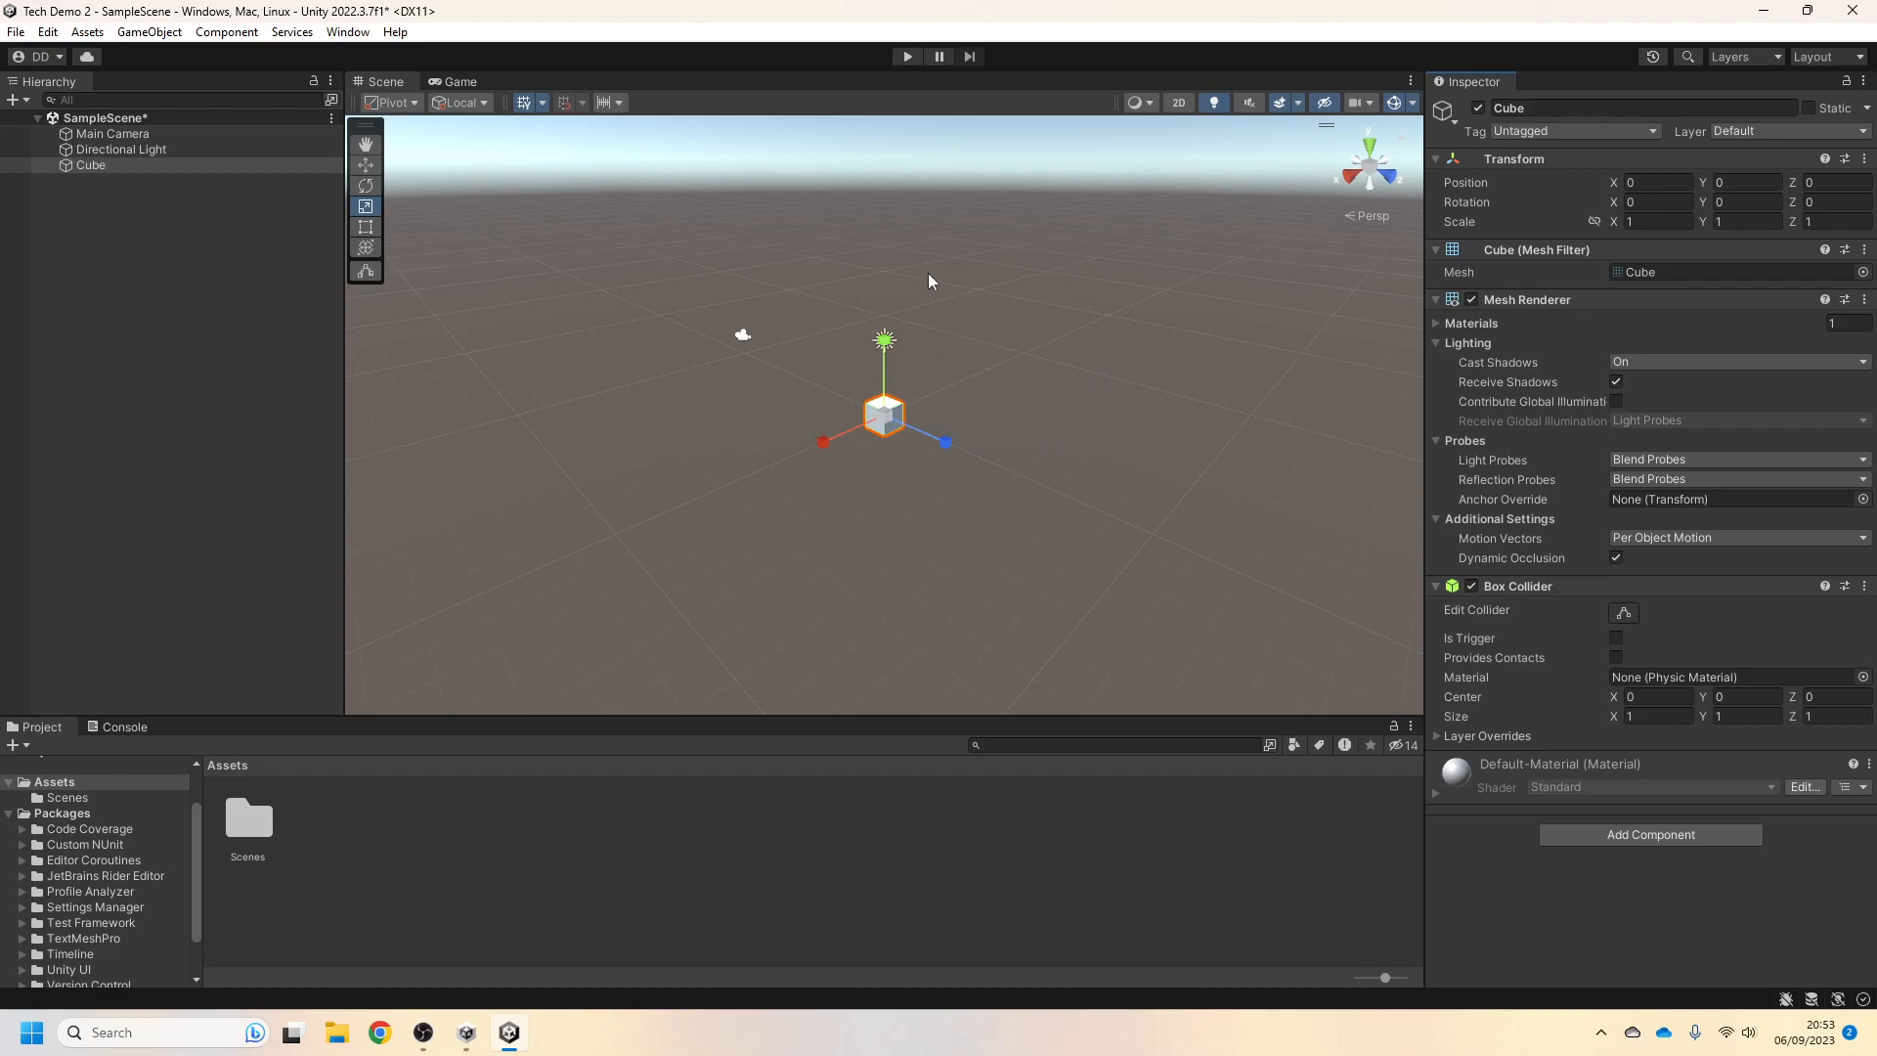
left_click(1017, 304)
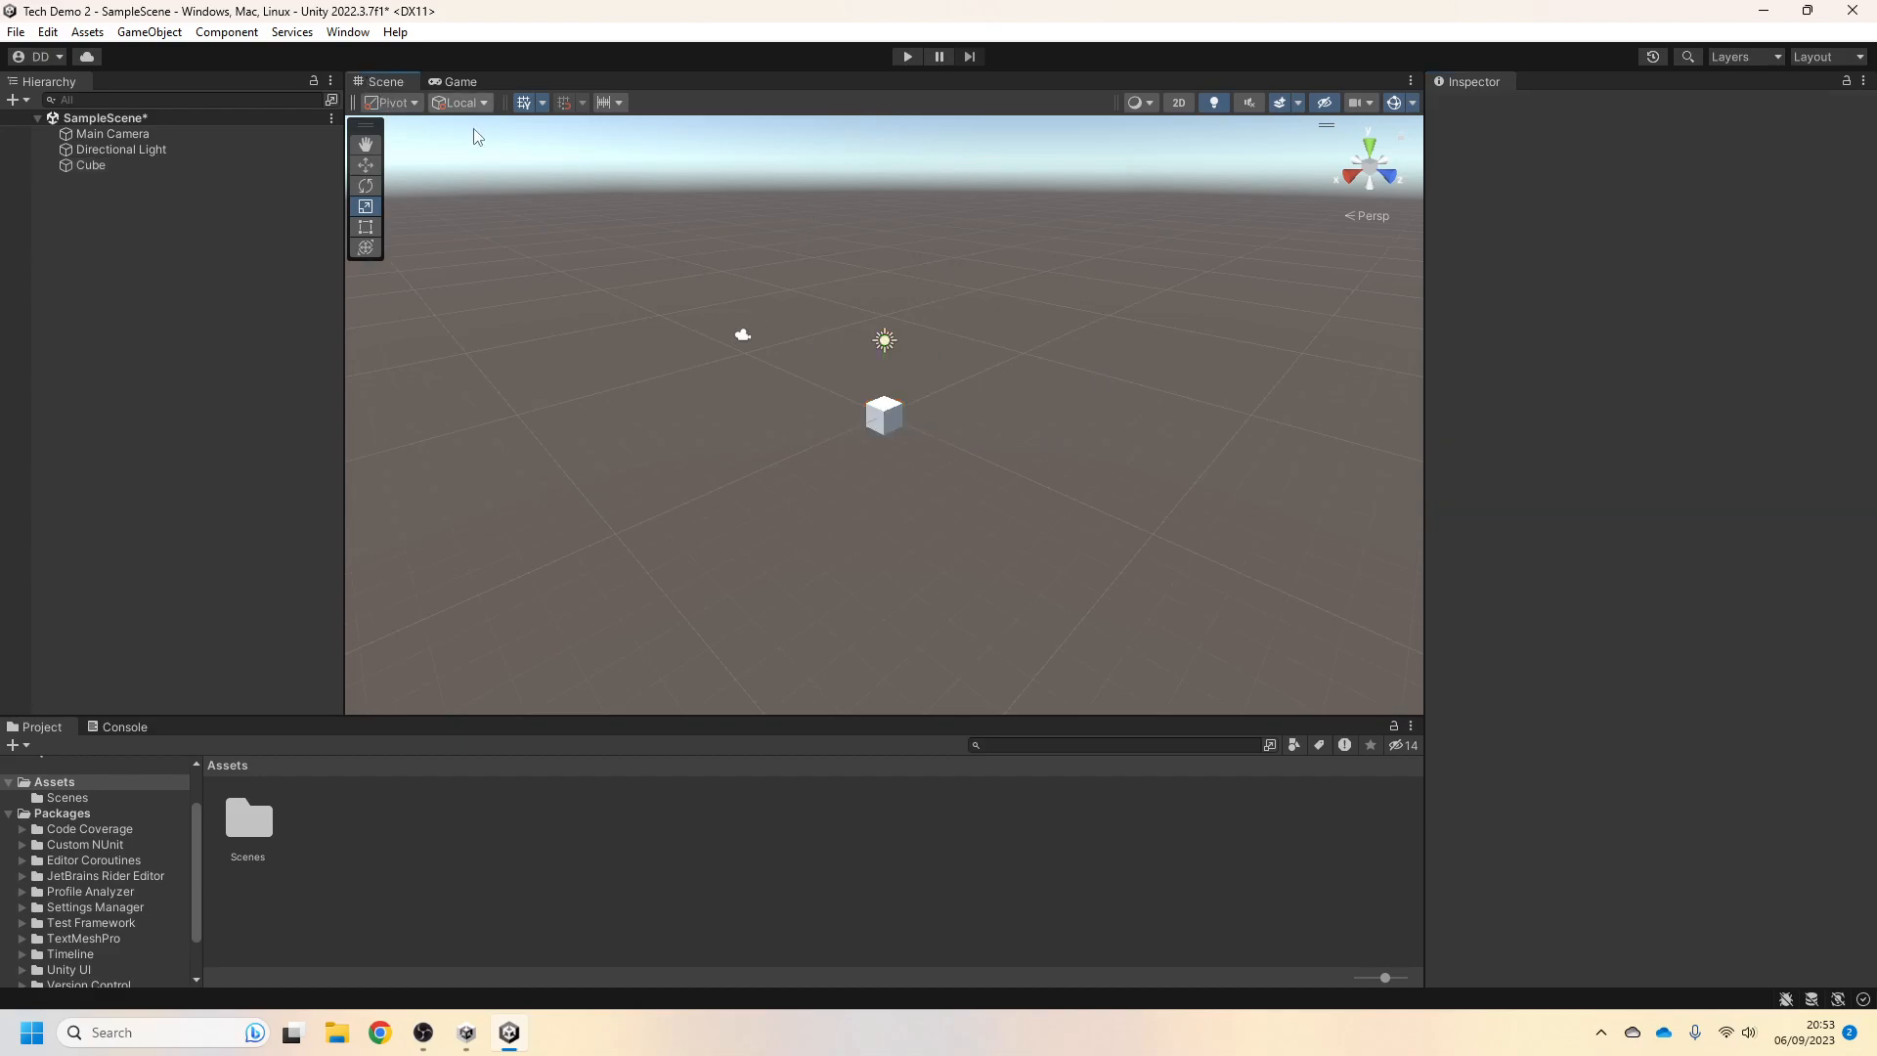
Explore the scene from different angles by orbiting, flying through it and looking around
key("alt")
mouse_move(1148, 389)
left_mouse_down("alt")
mouse_move(1056, 377)
mouse_move(1416, 407)
mouse_move(1170, 402)
mouse_move(1318, 395)
mouse_move(1026, 424)
mouse_move(1157, 407)
mouse_move(1170, 342)
mouse_move(1059, 368)
mouse_move(1127, 398)
mouse_move(1026, 332)
mouse_move(1116, 388)
left_mouse_up("alt")
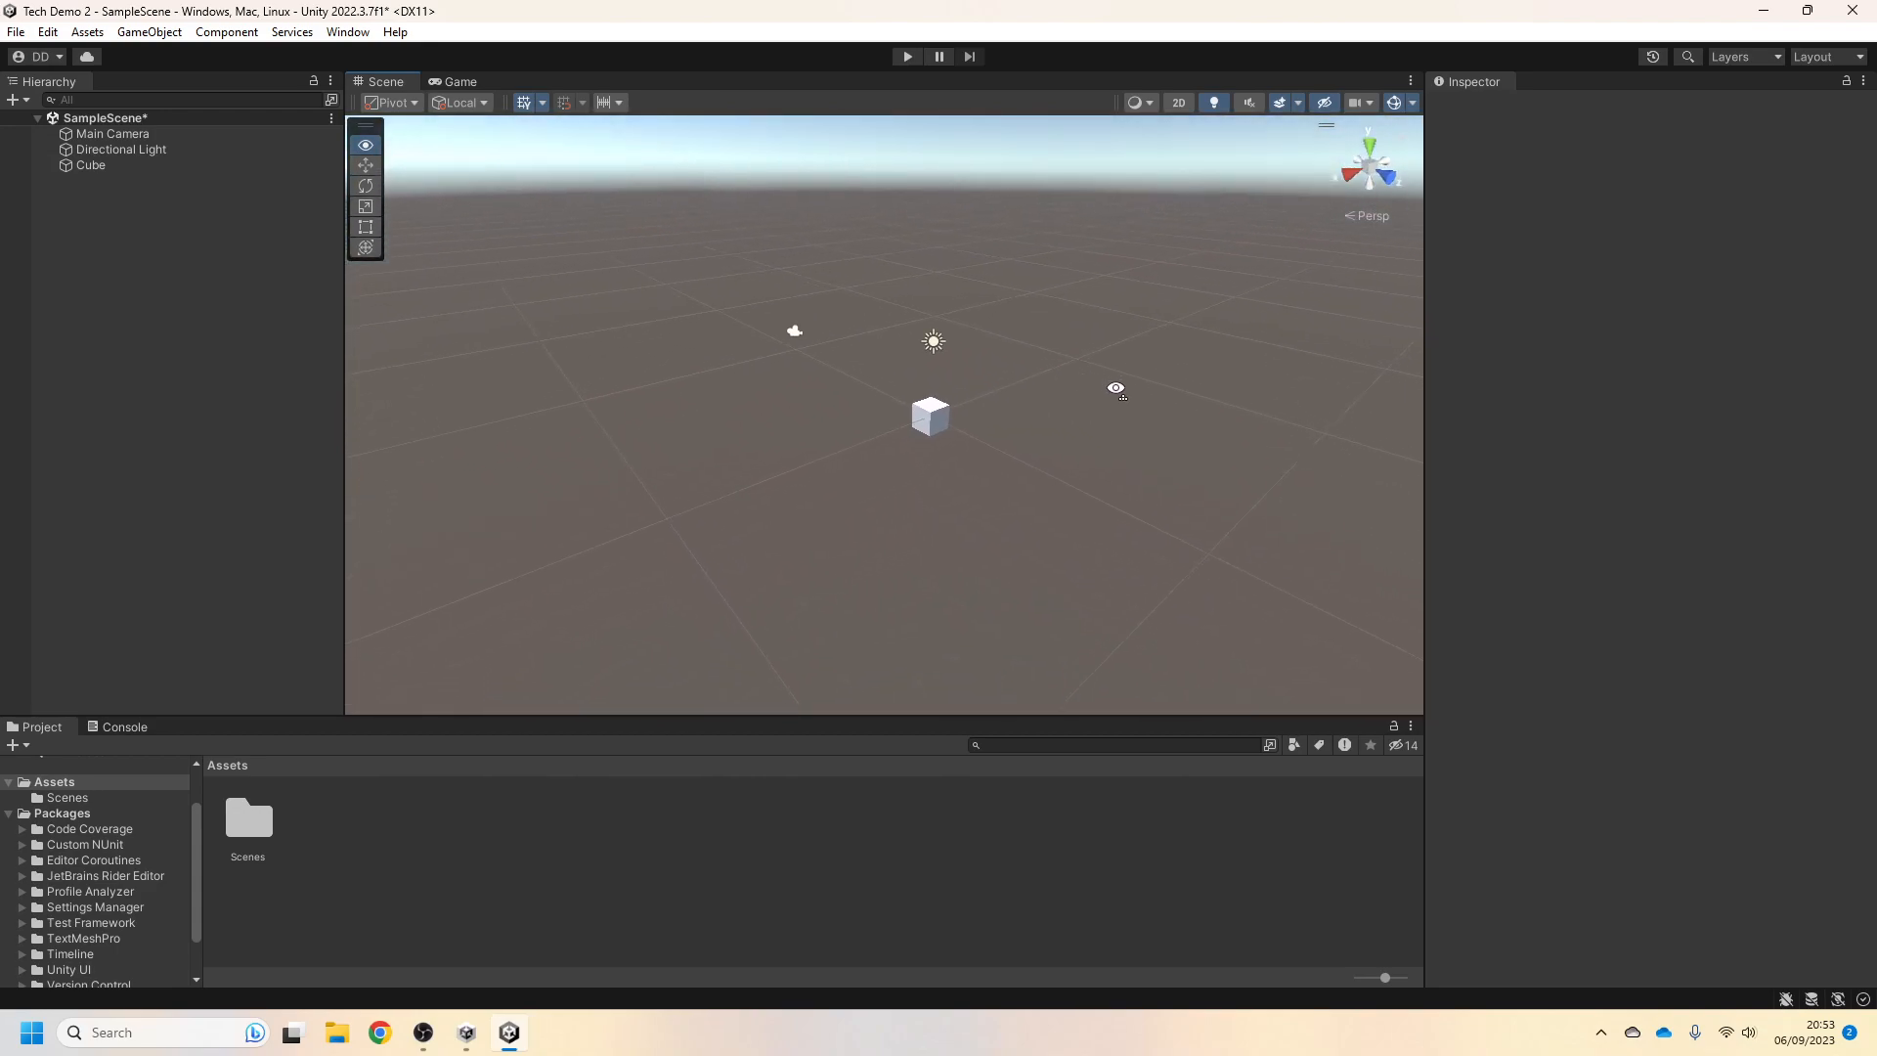
key("w")
key("a")
key("s")
key("d")
key("w")
key("s")
right_click_drag(1117, 392, 1205, 487)
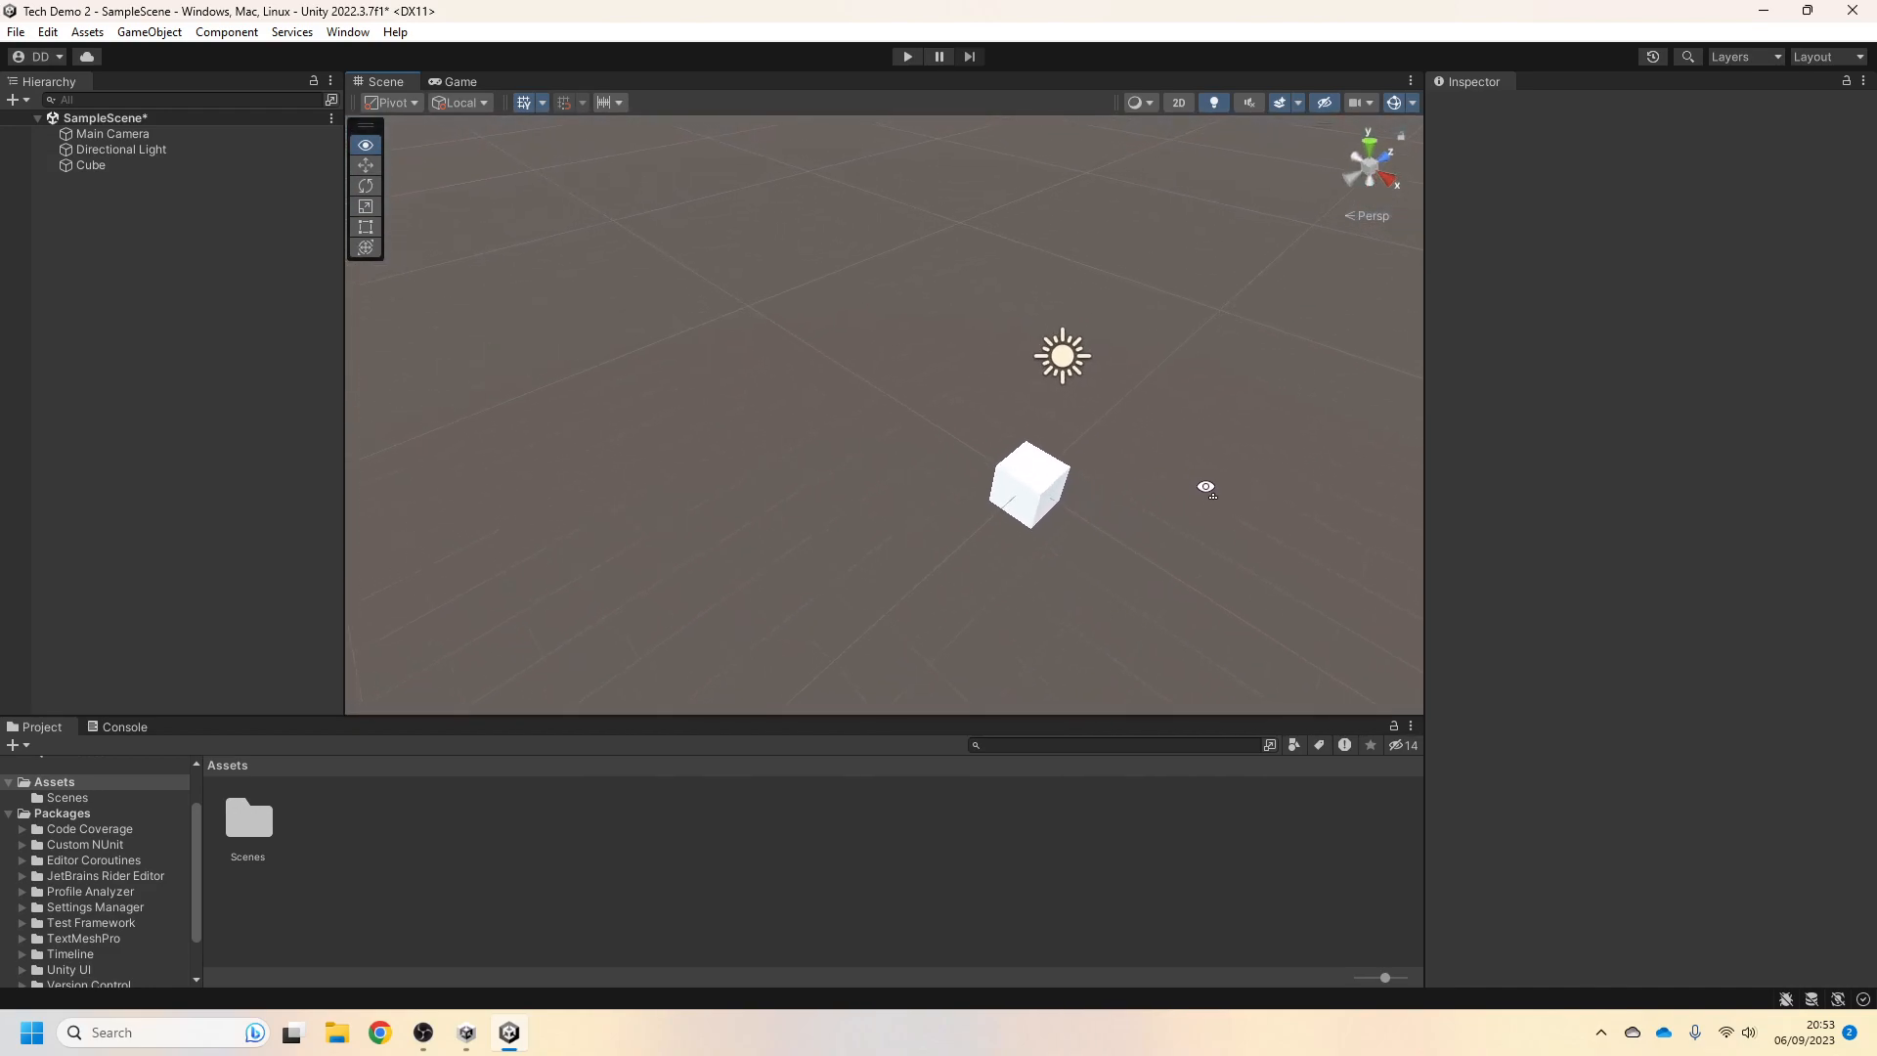
right_click_drag(783, 524, 1254, 111)
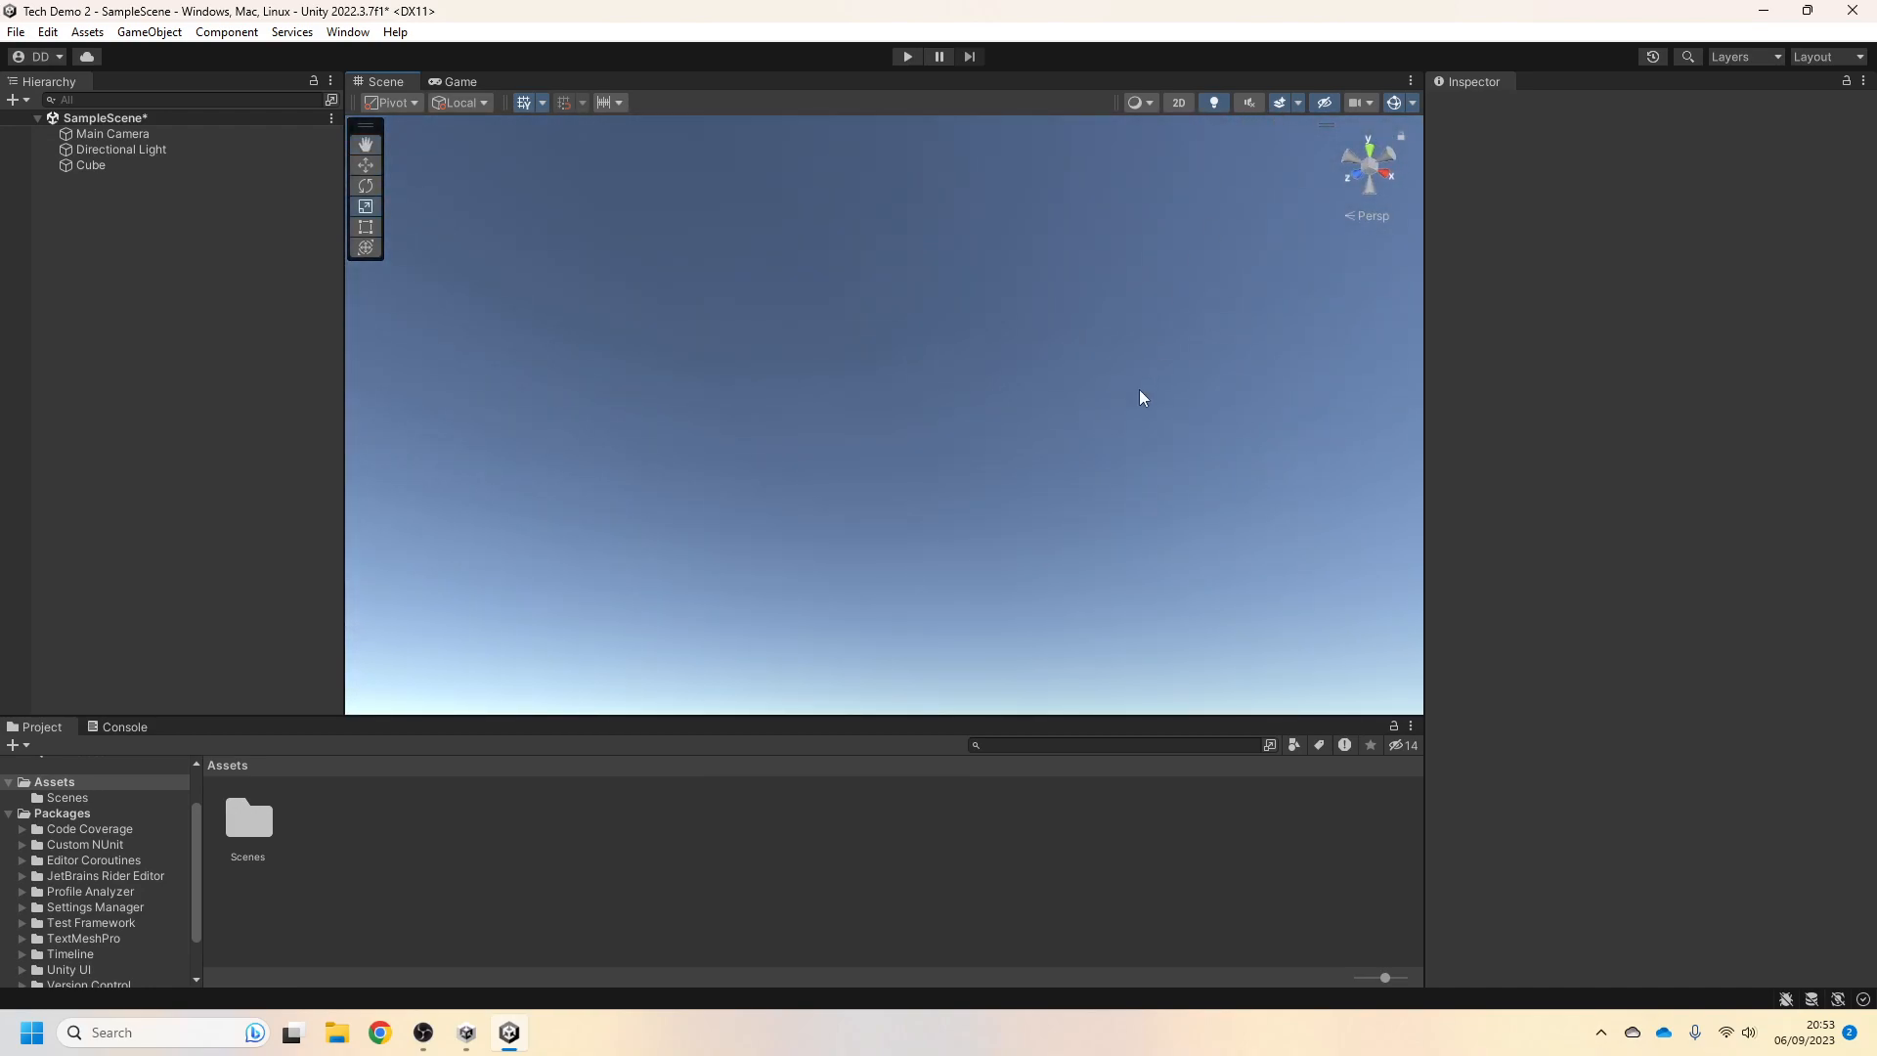
Frame the cube in the Scene view, then look around, zoom out and pan to inspect it with the light
double_click(112, 168)
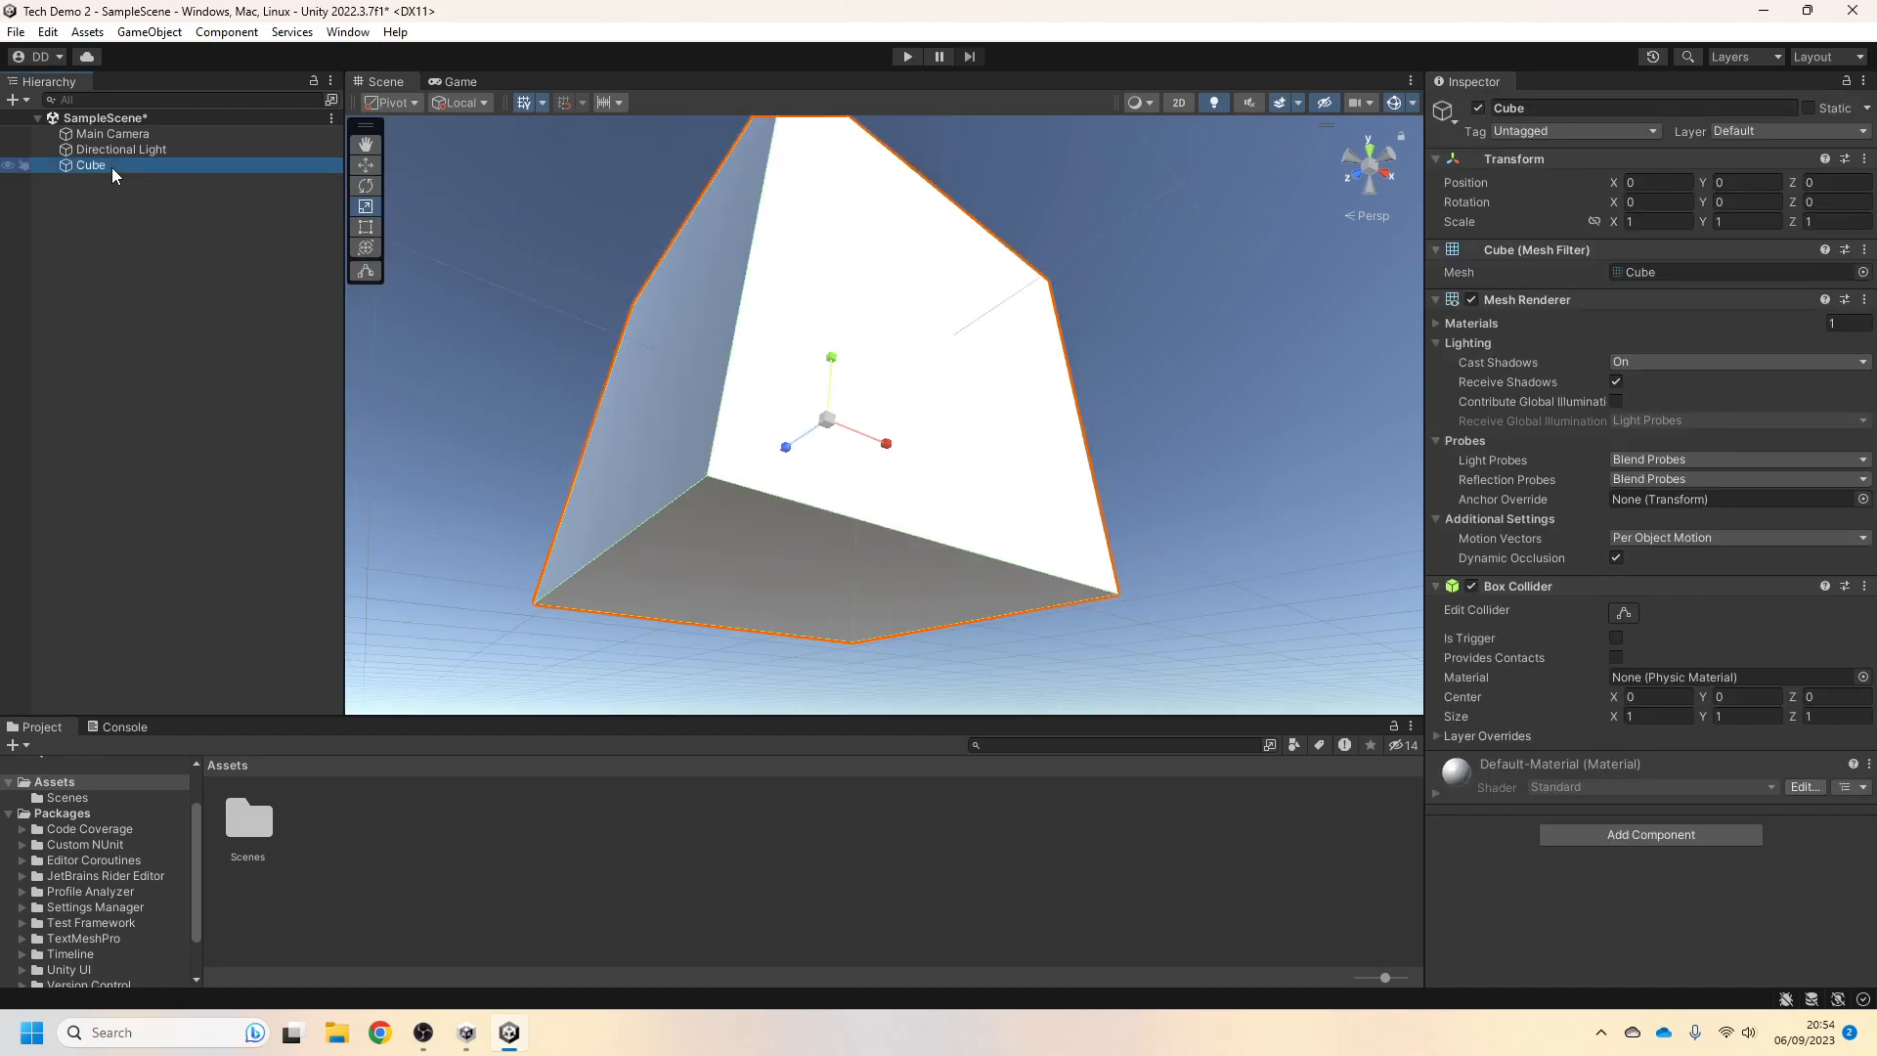
right_click_drag(1132, 442, 1036, 637)
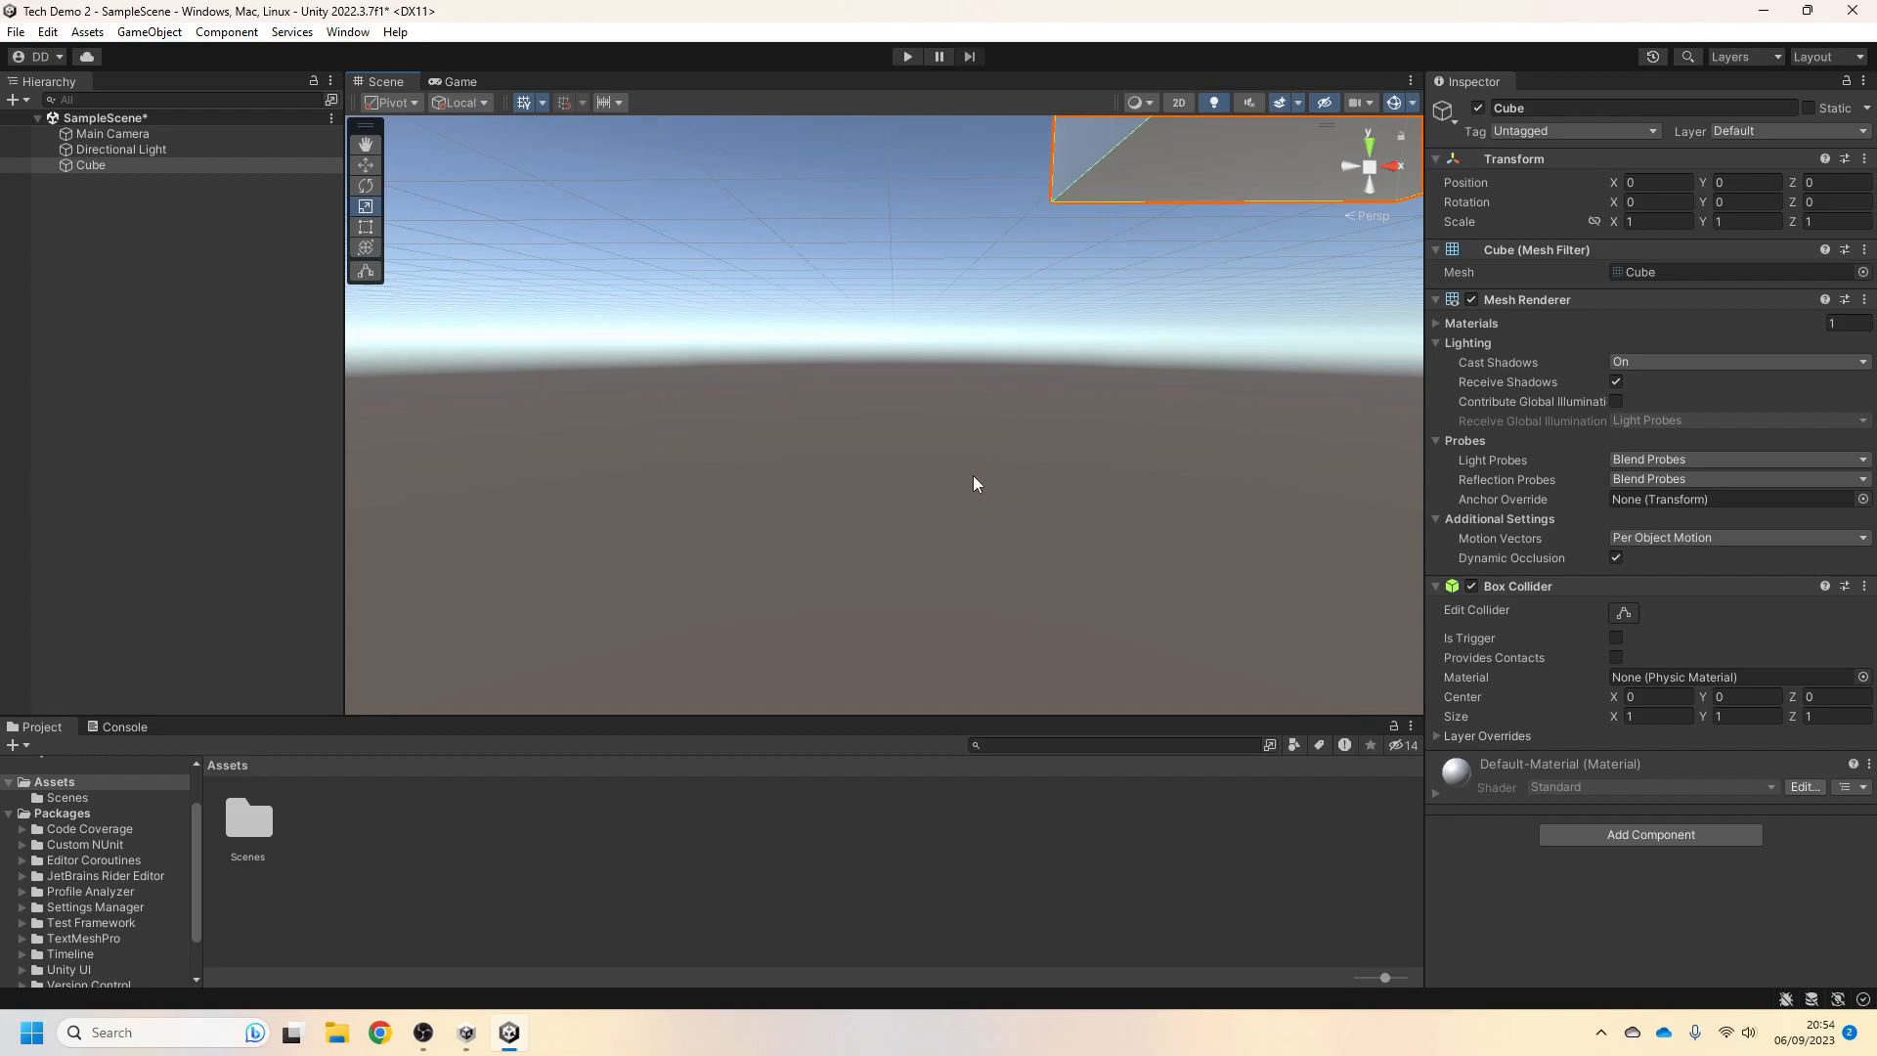
scroll(972, 475, "down", 5)
scroll(964, 451, "down", 4)
middle_click_drag(1085, 447, 978, 591)
scroll(946, 573, "up", 5)
scroll(940, 579, "down", 5)
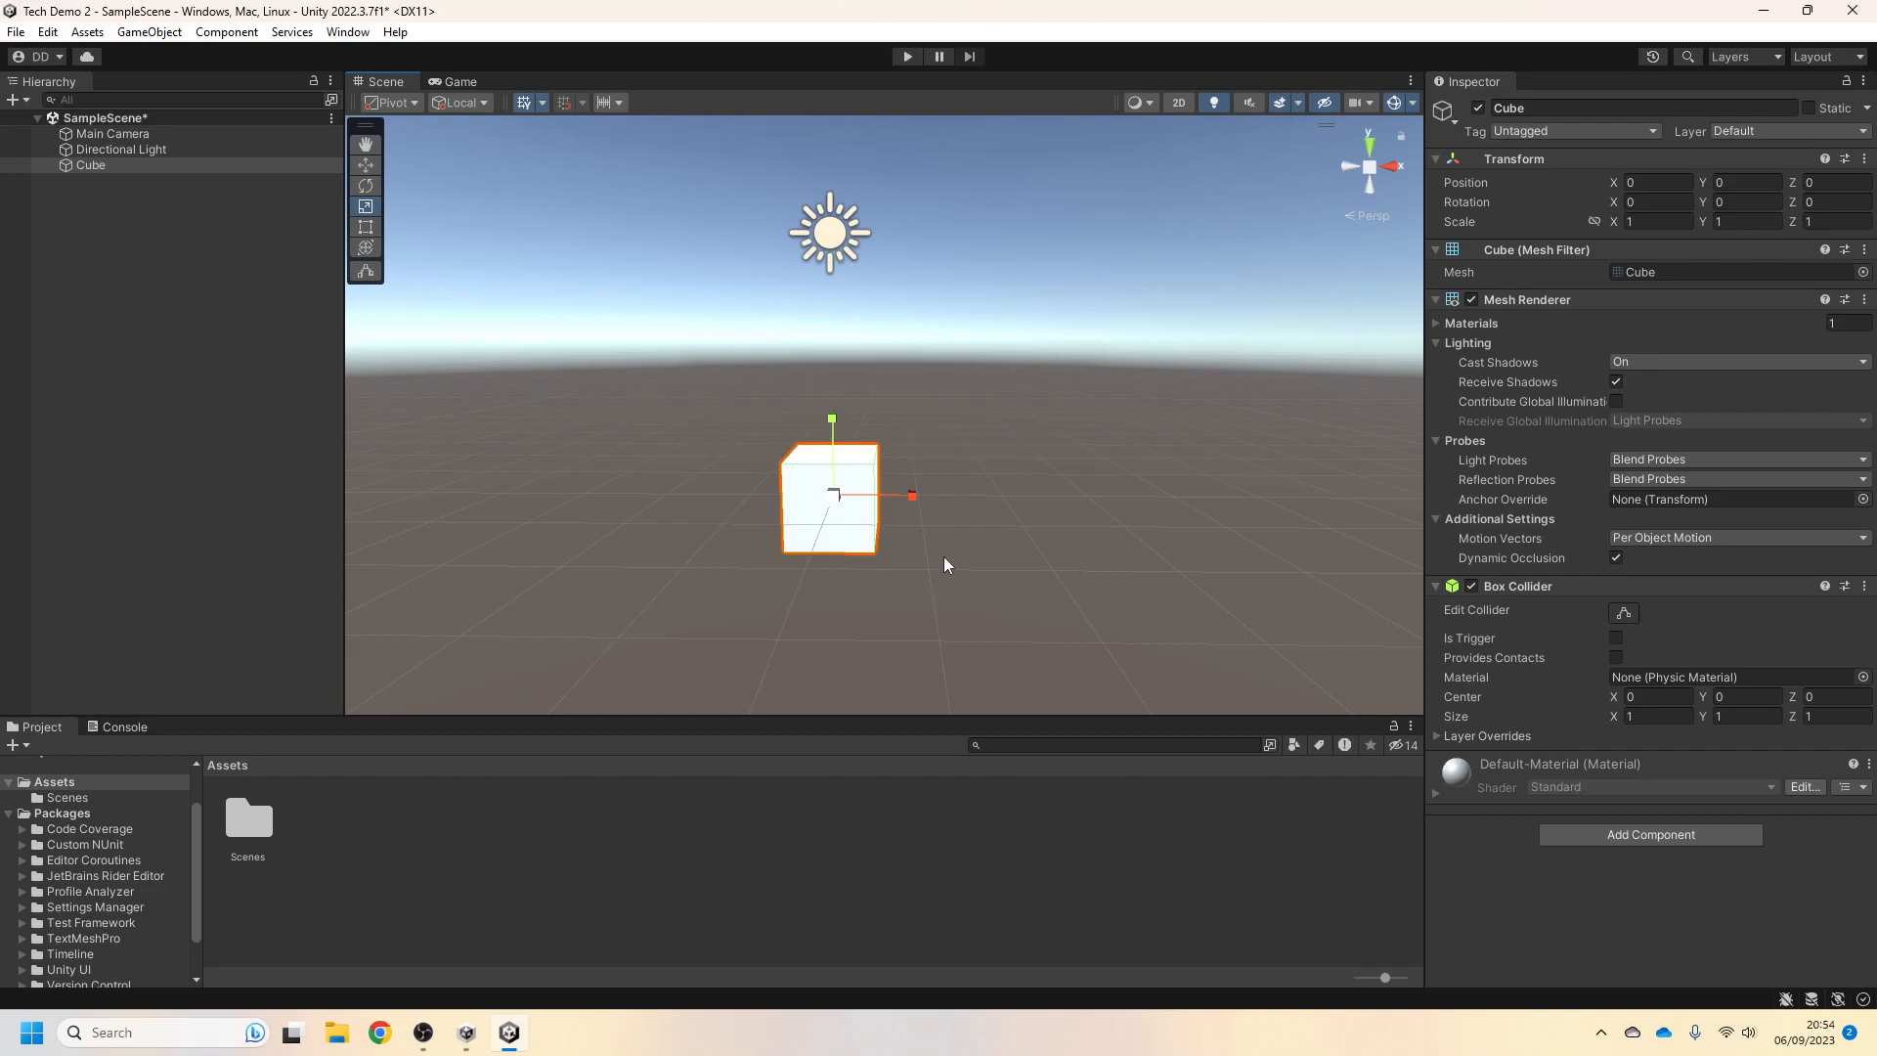
middle_click_drag(944, 545, 1087, 594)
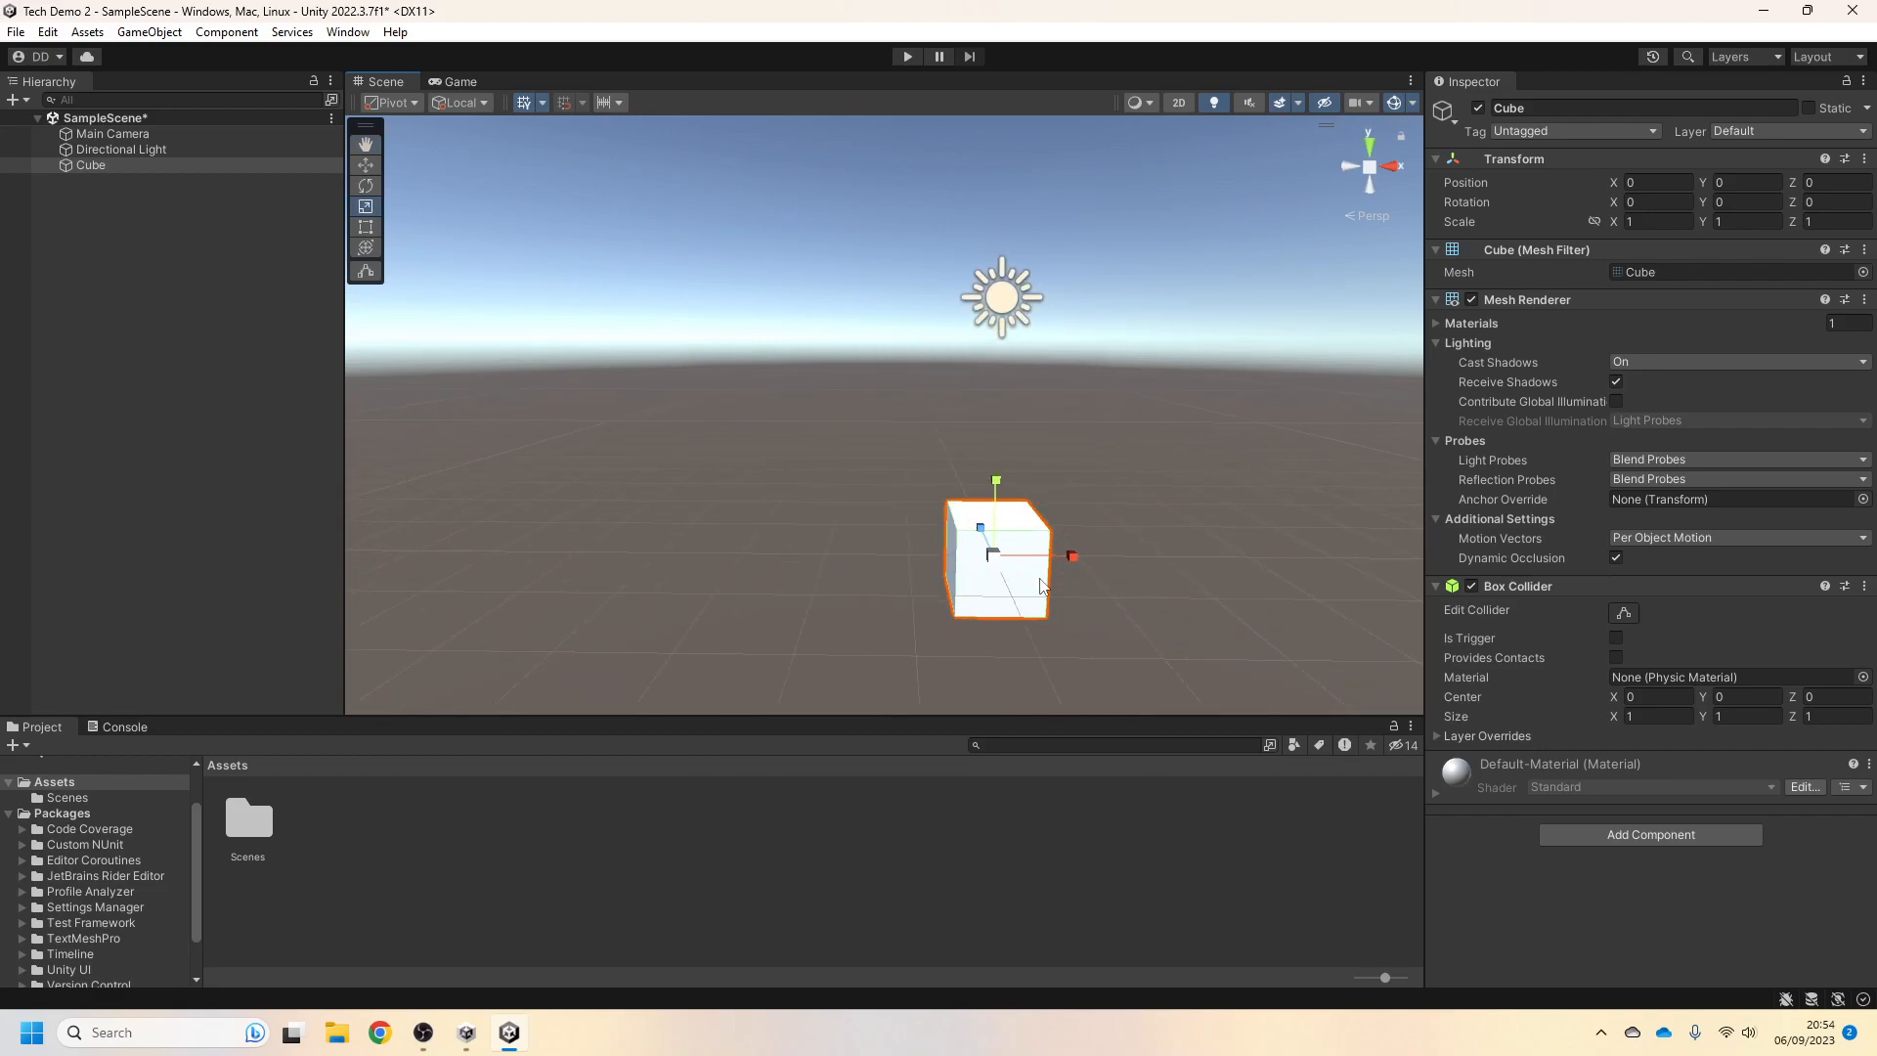
Run a play test, move the cube along X to about -4.94 while it plays, and stop the test
left_click(908, 59)
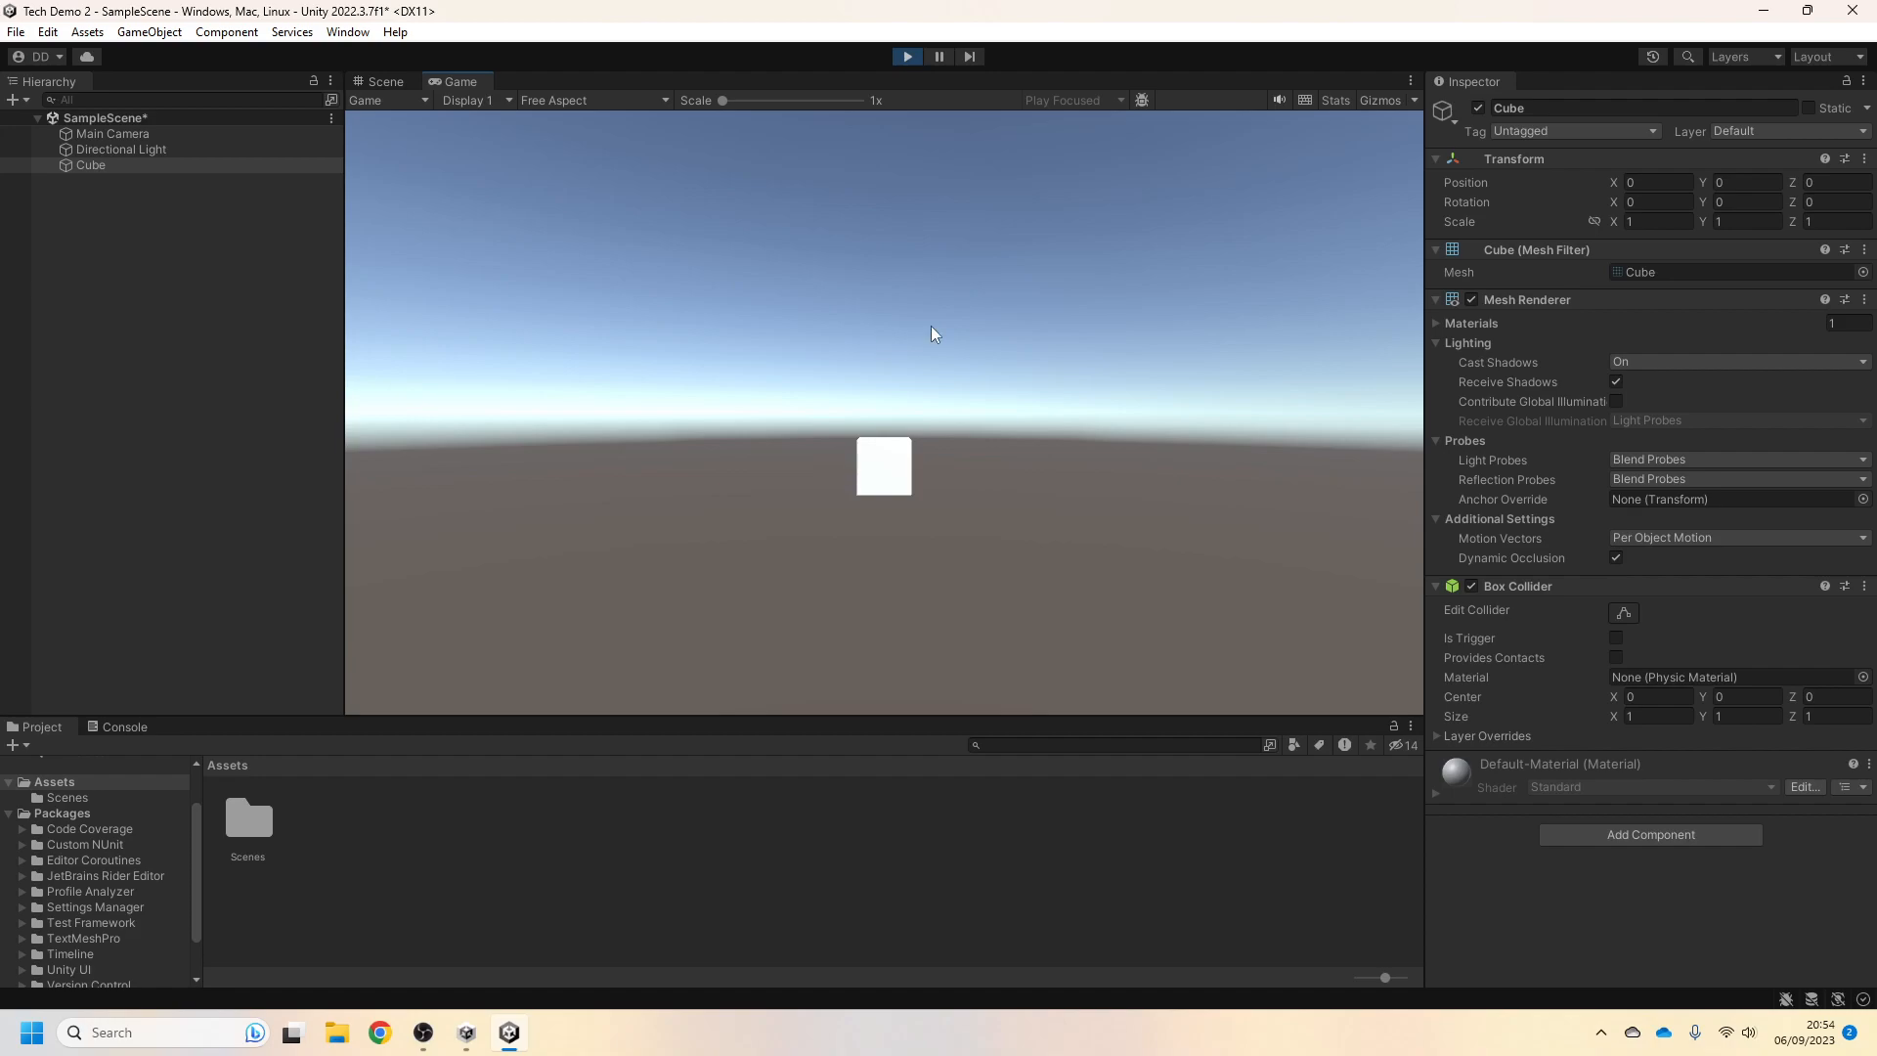
left_click_drag(1614, 181, 1450, 183)
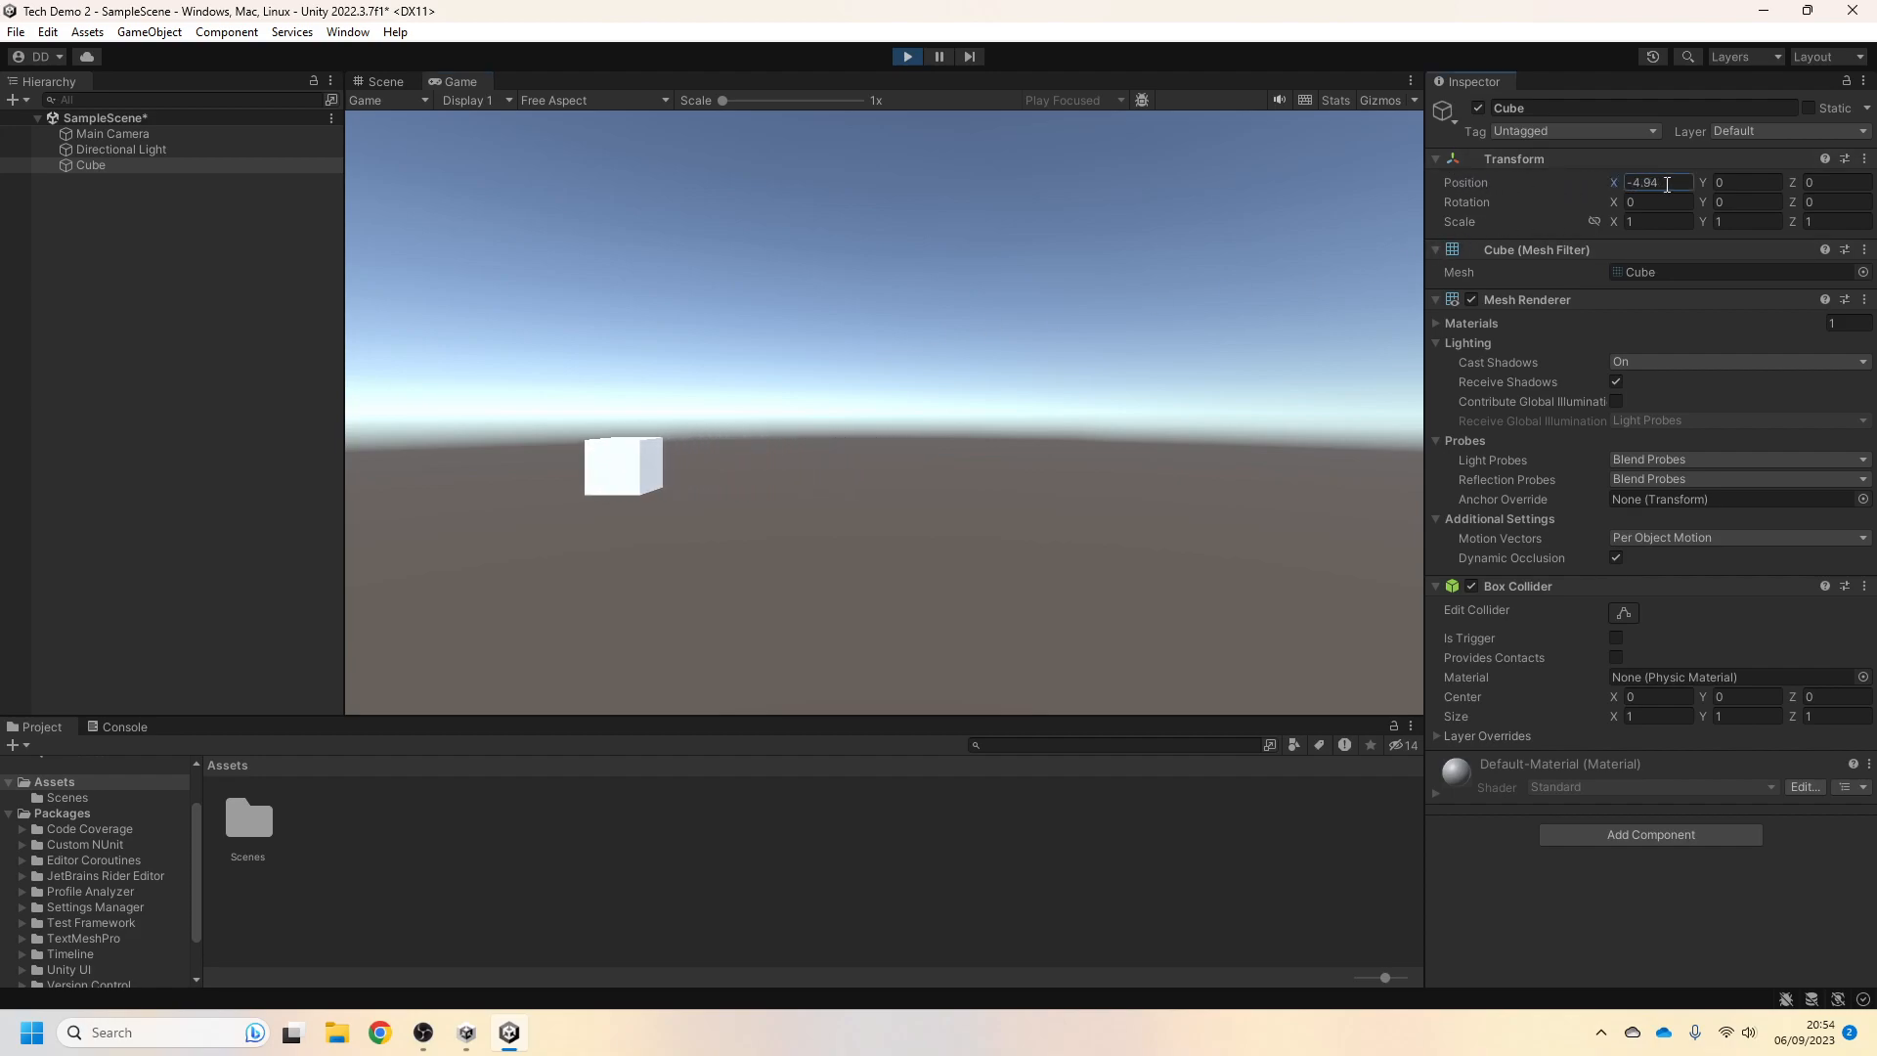
left_click(904, 59)
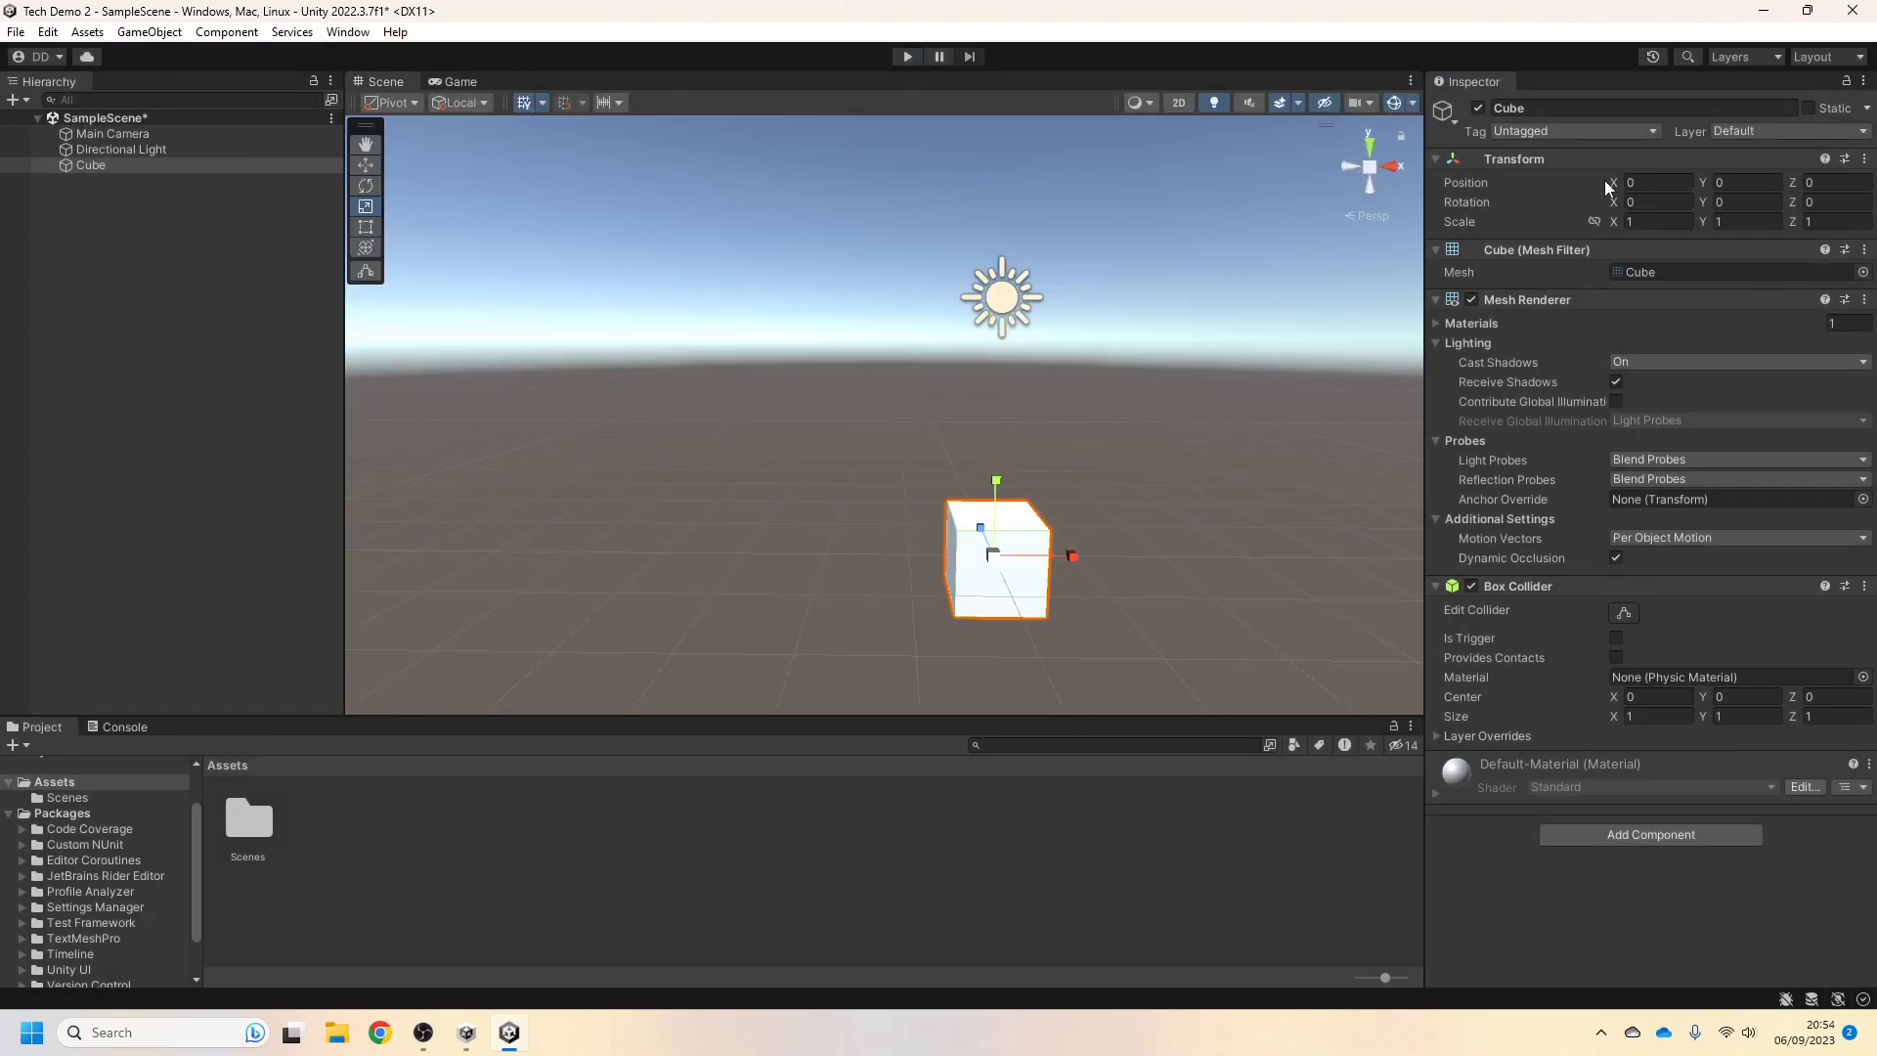